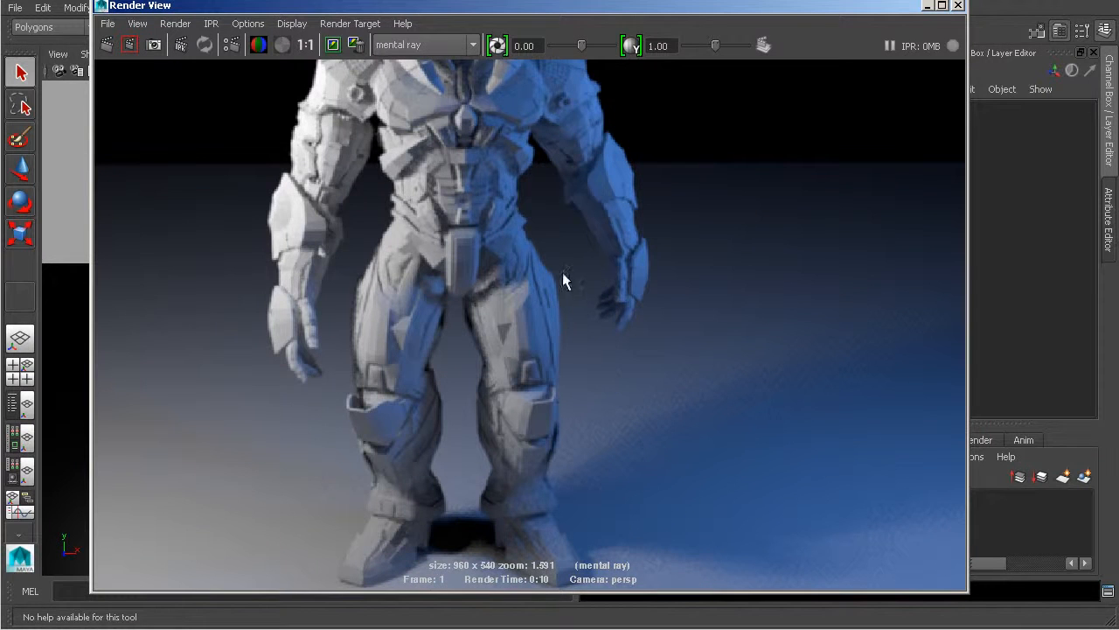
# - Examine the figure's legs and the floor shadow in the render up close, and return the image to actual size
pyautogui.keyDown('alt'); pyautogui.moveTo(557, 404); pyautogui.dragTo(527, 365, button='middle'); pyautogui.keyUp('alt')
pyautogui.keyDown('alt'); pyautogui.moveTo(594, 401); pyautogui.dragTo(655, 420, button='right'); pyautogui.keyUp('alt')
pyautogui.keyDown('alt'); pyautogui.moveTo(655, 420); pyautogui.dragTo(624, 402, button='middle'); pyautogui.keyUp('alt')
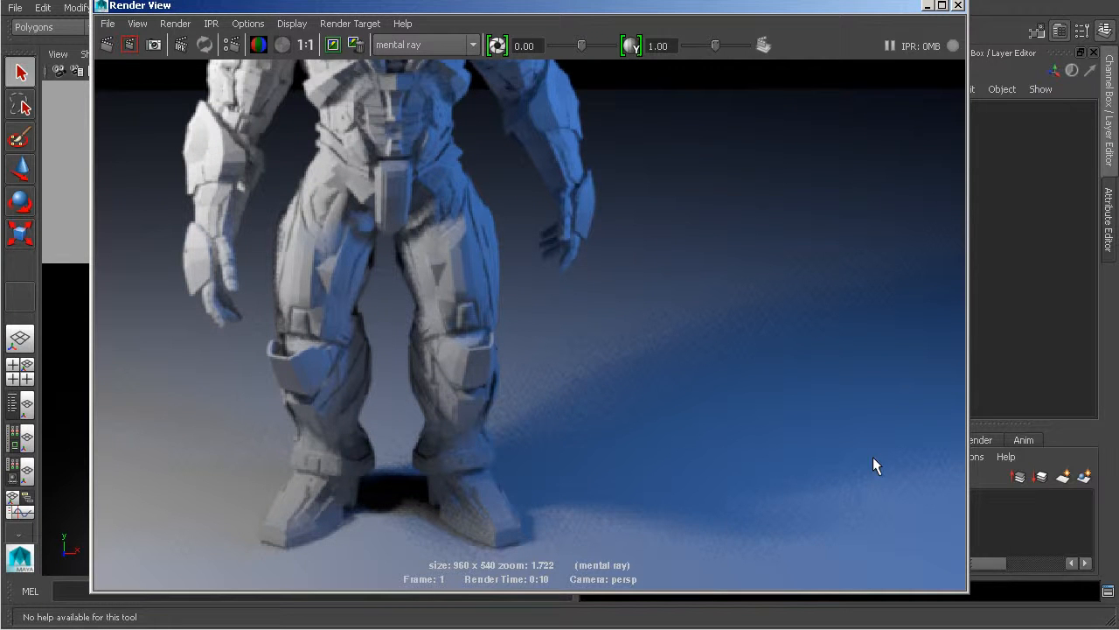
pyautogui.keyDown('alt'); pyautogui.moveTo(747, 381); pyautogui.dragTo(779, 452, button='middle'); pyautogui.keyUp('alt')
pyautogui.keyDown('alt'); pyautogui.moveTo(779, 452); pyautogui.dragTo(530, 394, button='right'); pyautogui.keyUp('alt')
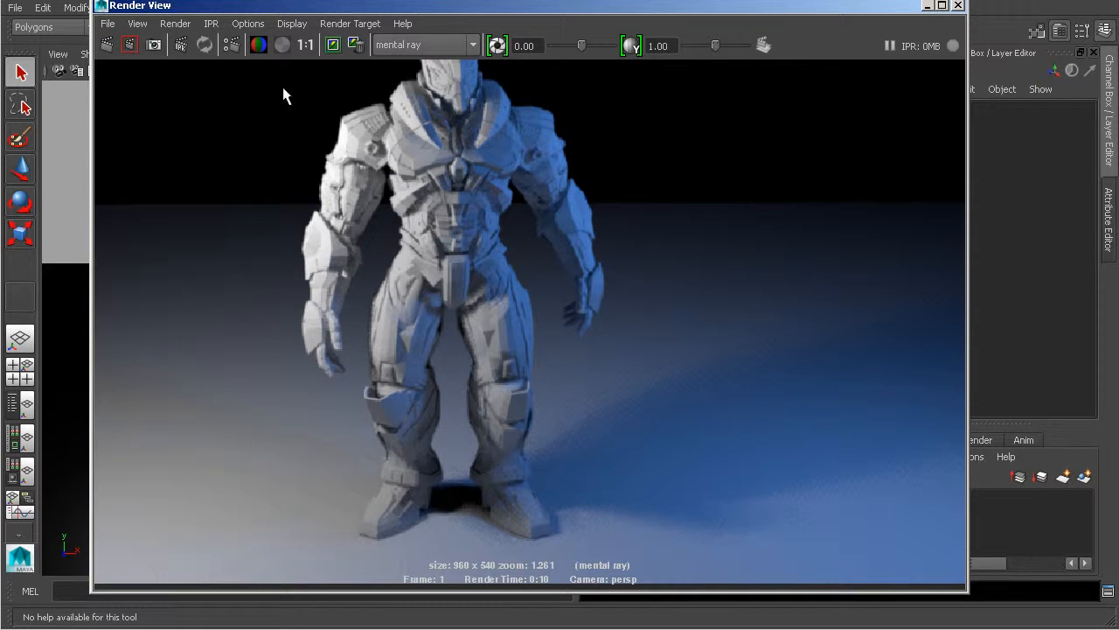
pyautogui.click(305, 45)
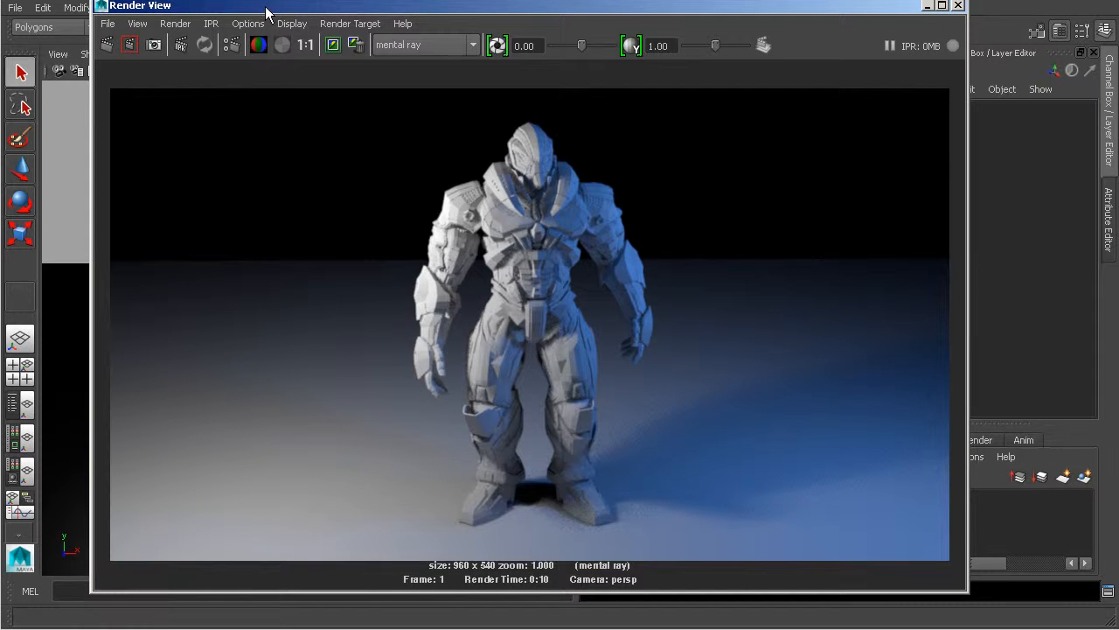
# - Open the mental ray render settings beside the render and bring up the Unified Sampling Quality value
pyautogui.moveTo(265, 7); pyautogui.dragTo(248, 7)
pyautogui.click(213, 44)
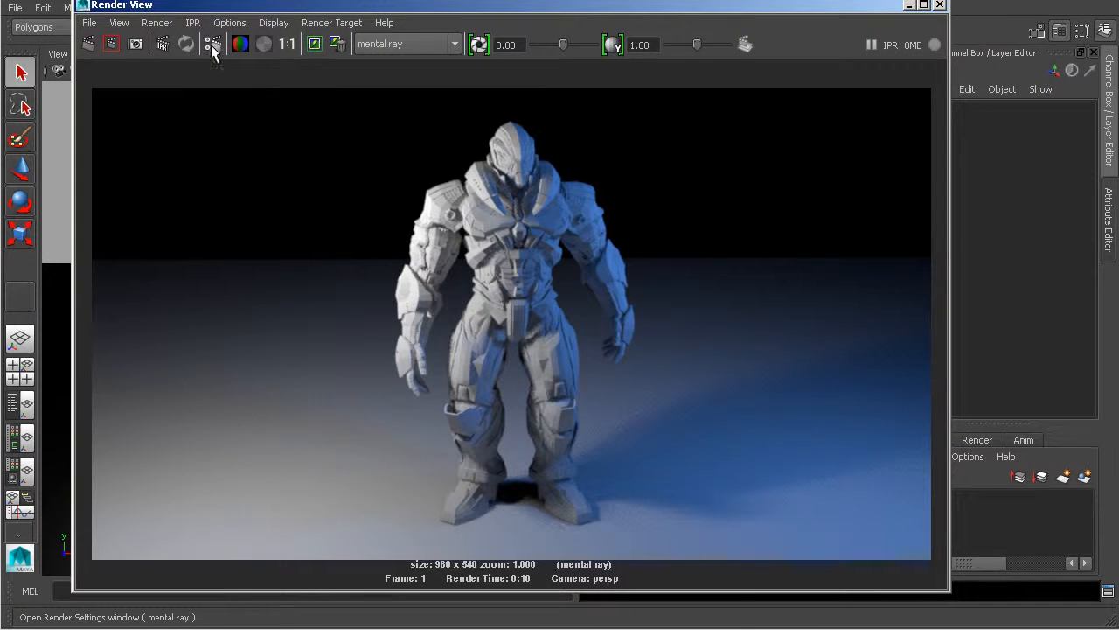
pyautogui.moveTo(390, 70); pyautogui.dragTo(709, 19)
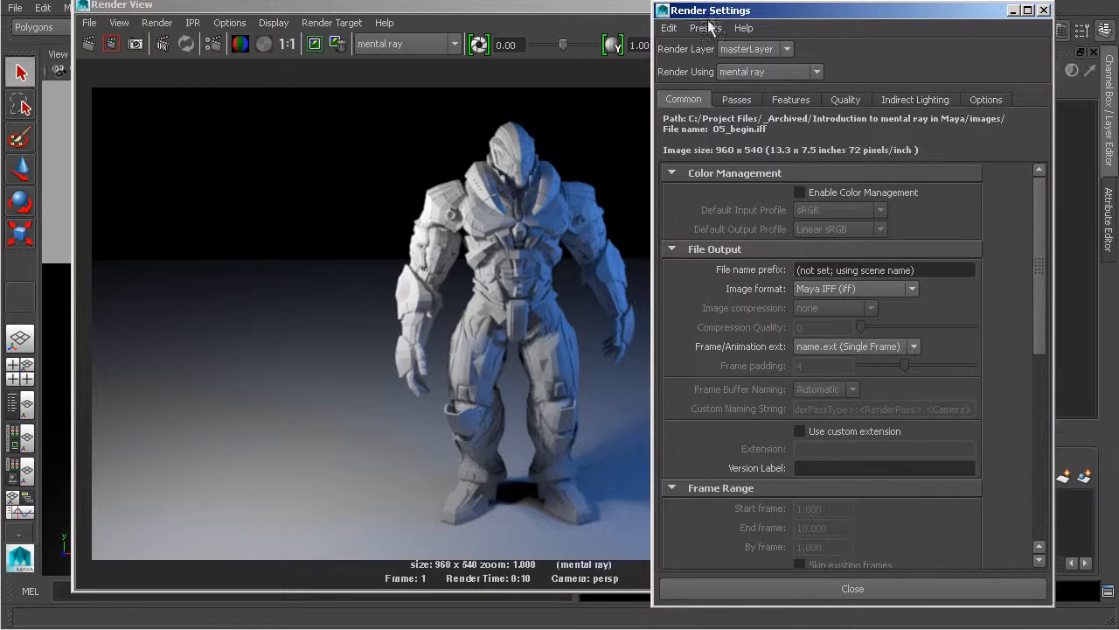
pyautogui.click(831, 100)
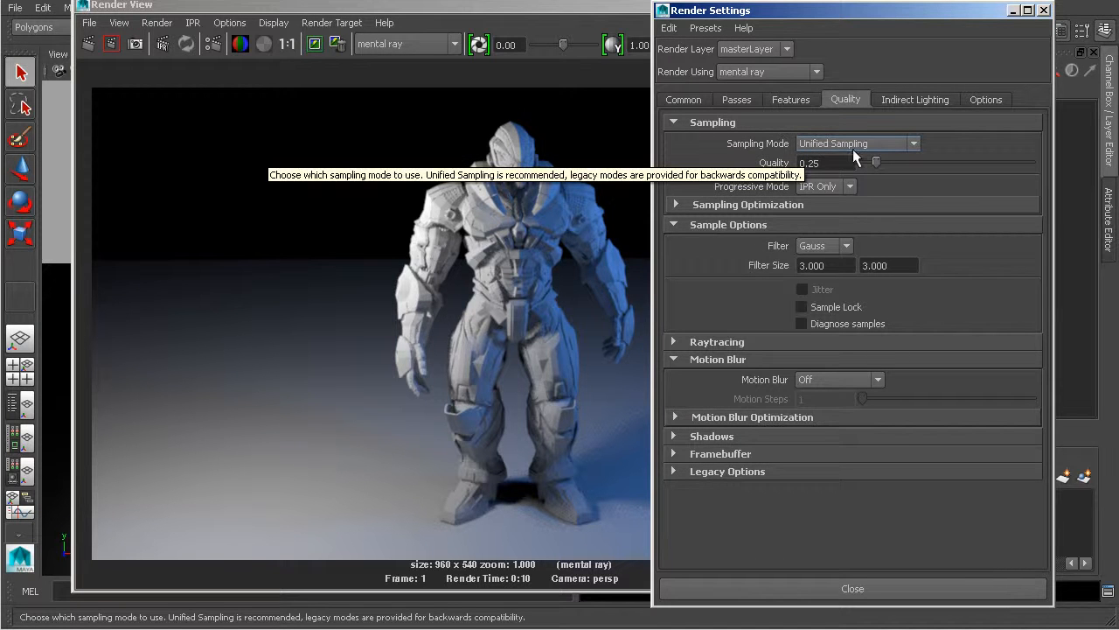
pyautogui.doubleClick(809, 164)
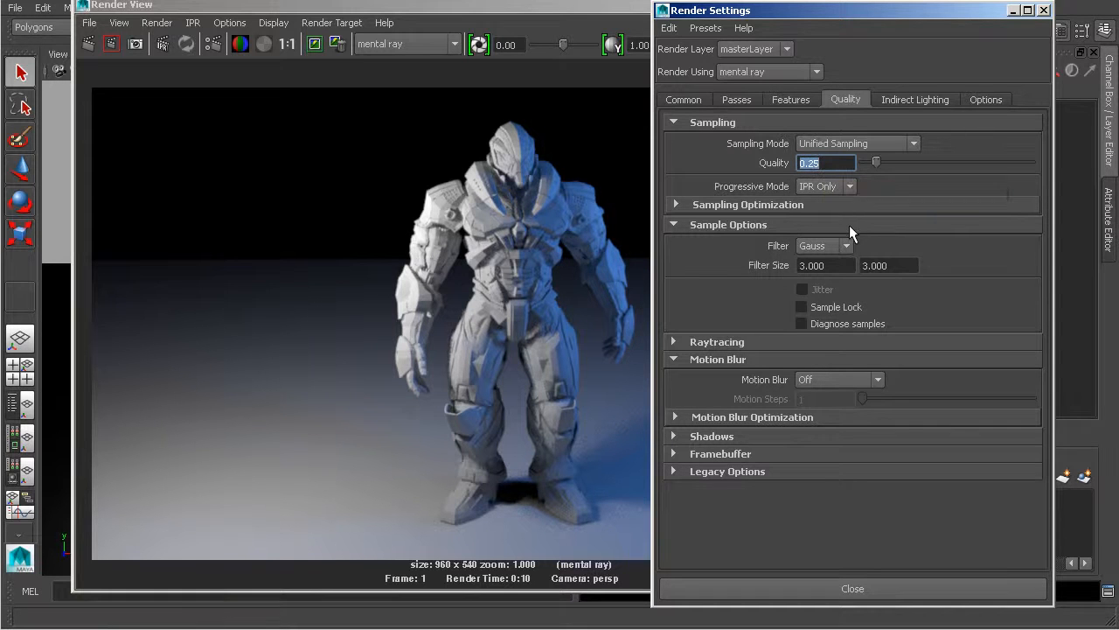
pyautogui.click(640, 173)
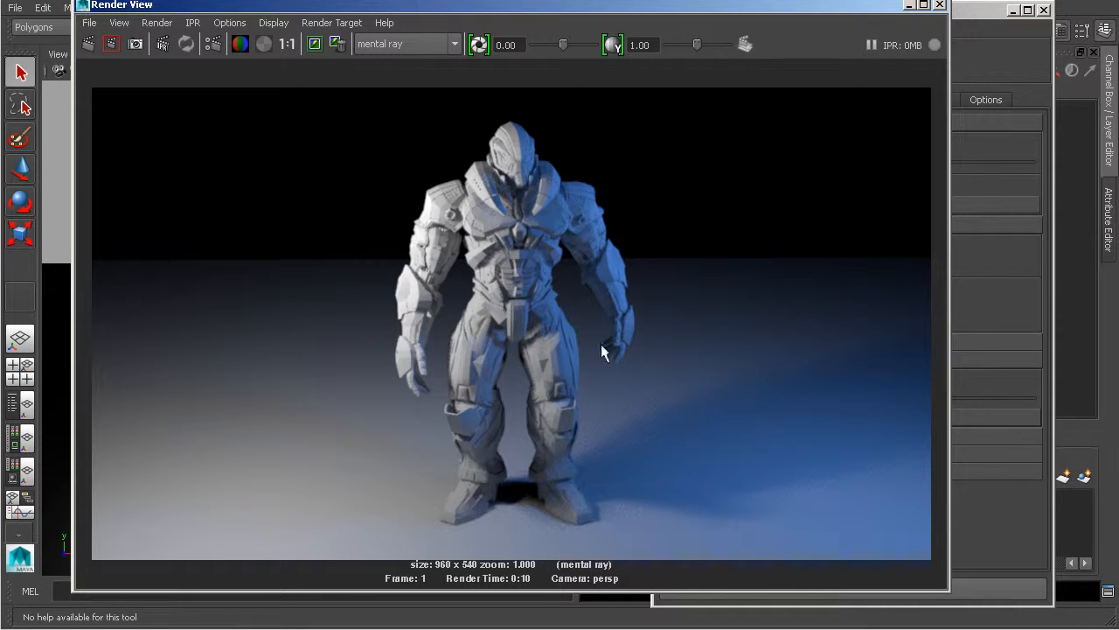
pyautogui.click(977, 68)
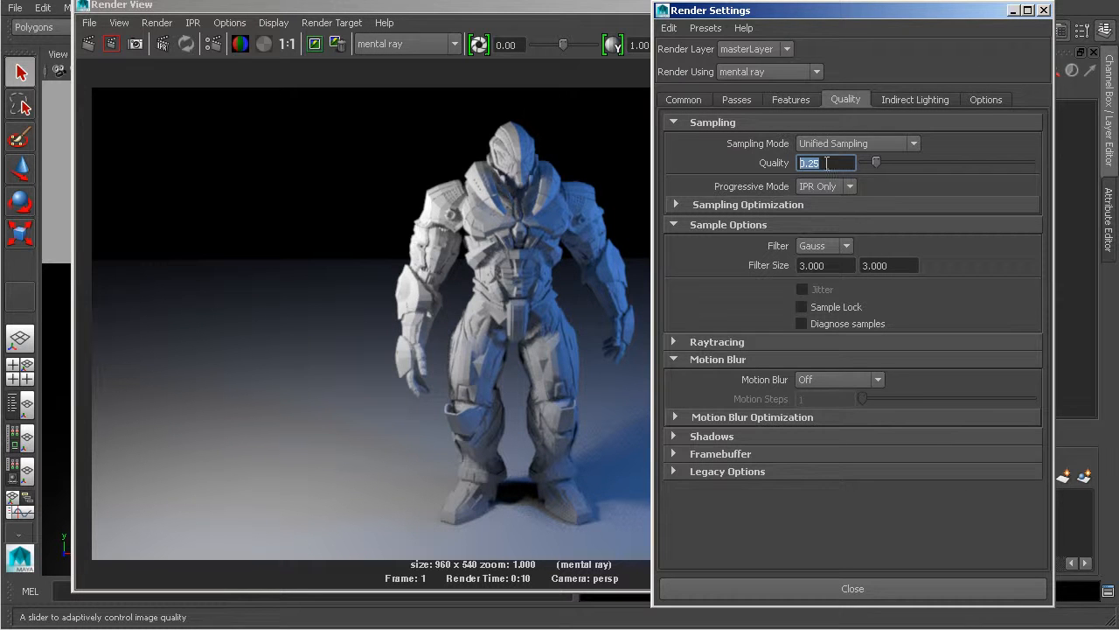
# - Try Unified Sampling Quality values of 2.00 and 5.00, and set the value back to 0.25
pyautogui.moveTo(874, 162); pyautogui.dragTo(1029, 162)
pyautogui.moveTo(843, 163); pyautogui.dragTo(777, 162)
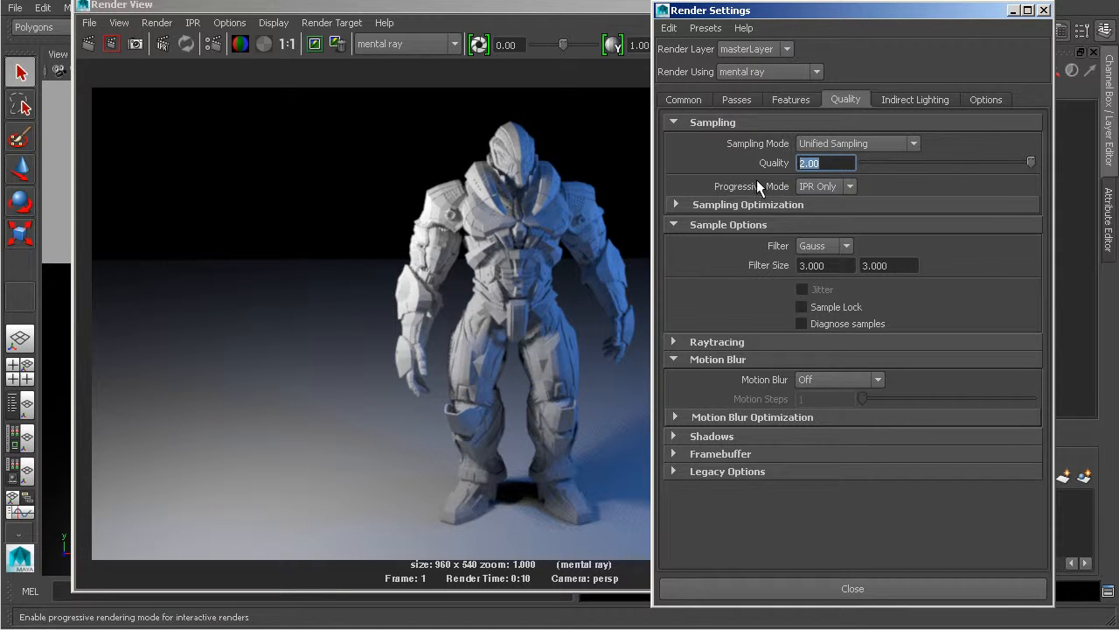
pyautogui.write('5')
pyautogui.press('Return')
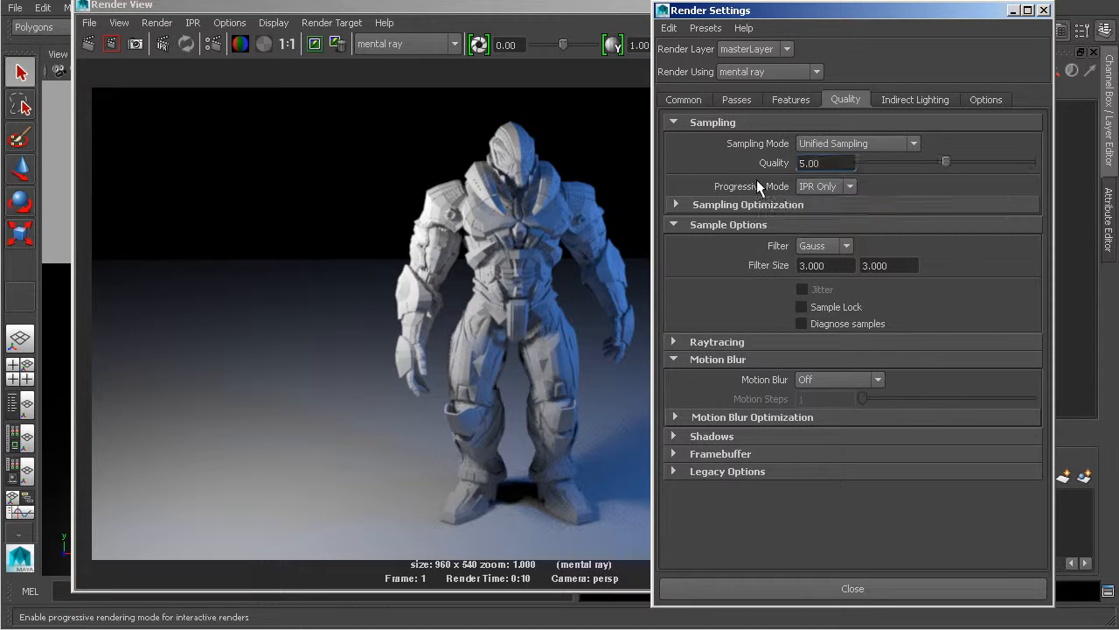
pyautogui.doubleClick(818, 162)
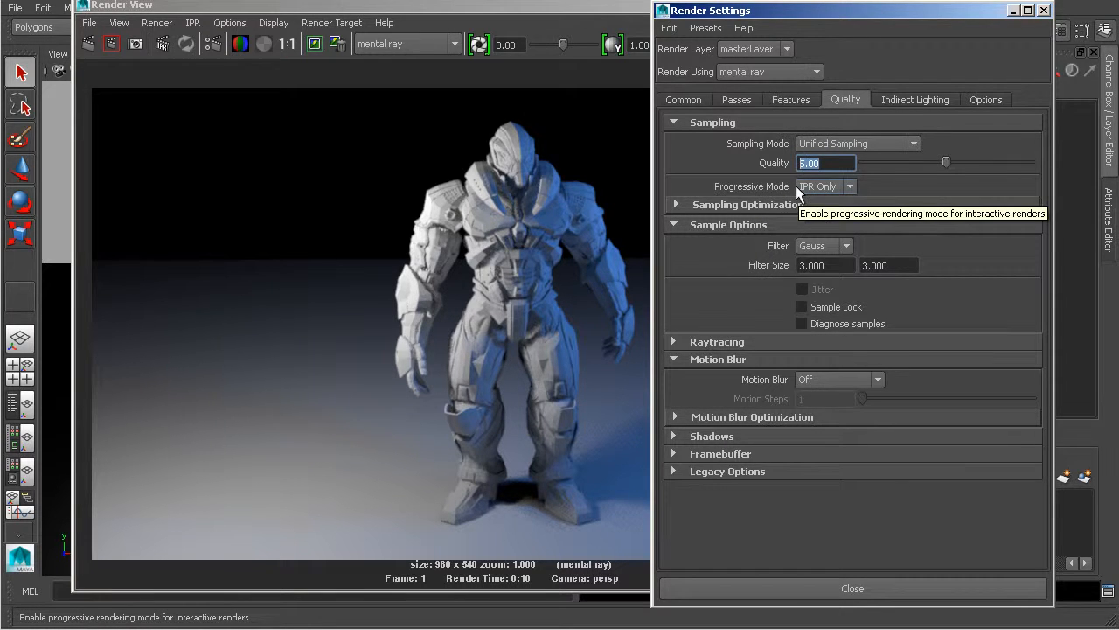
pyautogui.write('.25')
pyautogui.press('Return')
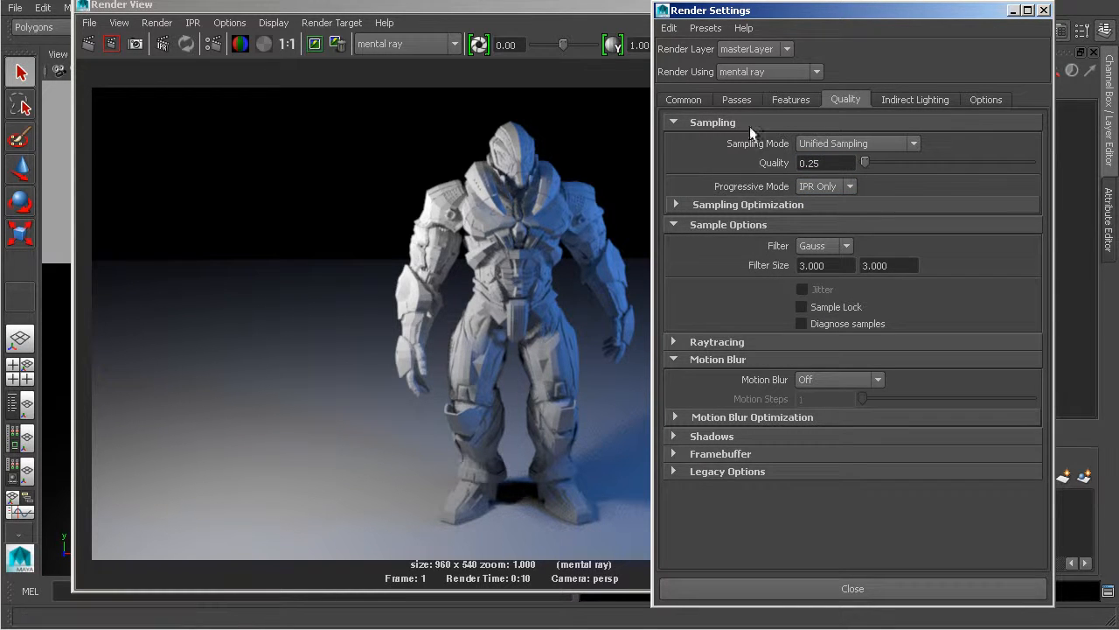
# - Set the Unified Sampling Quality to 0.10 and render the frame again
pyautogui.click(616, 98)
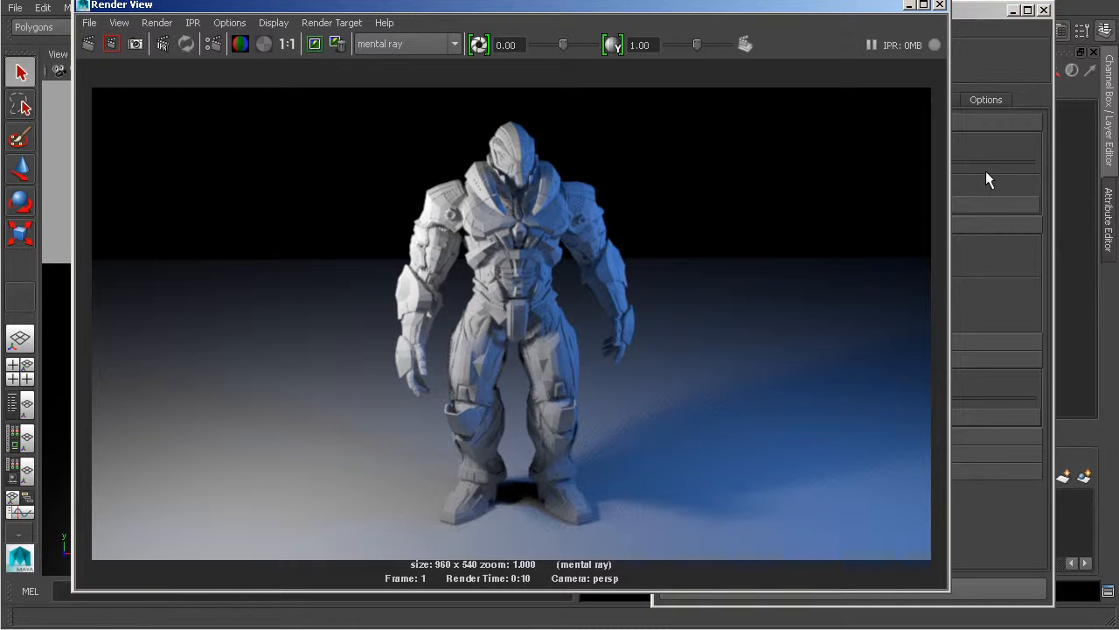
pyautogui.click(1001, 144)
pyautogui.click(809, 162)
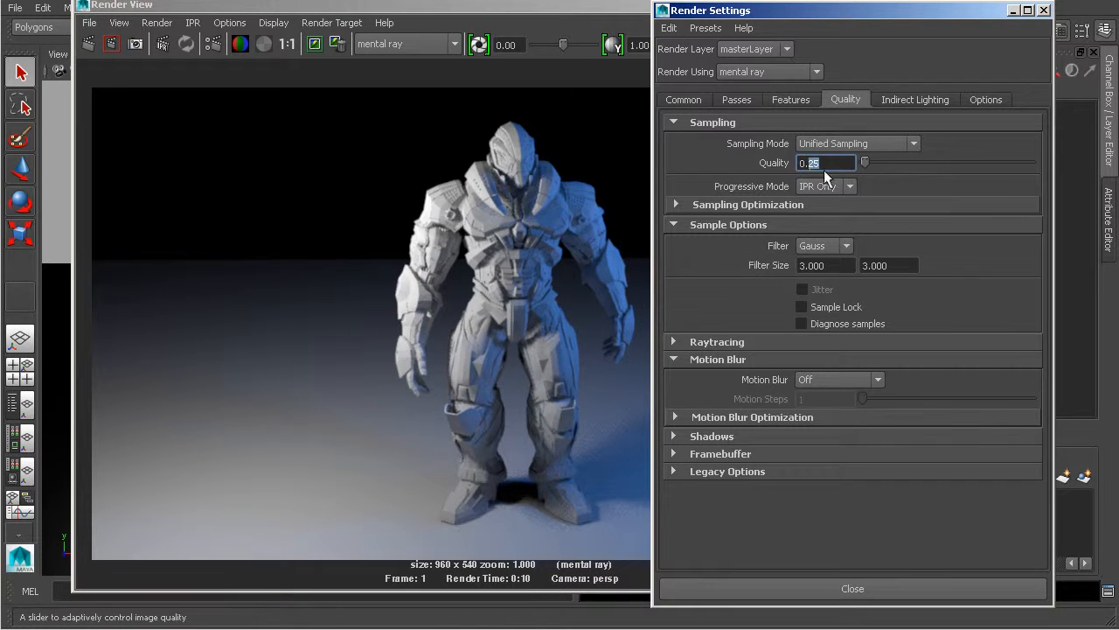
pyautogui.write('10')
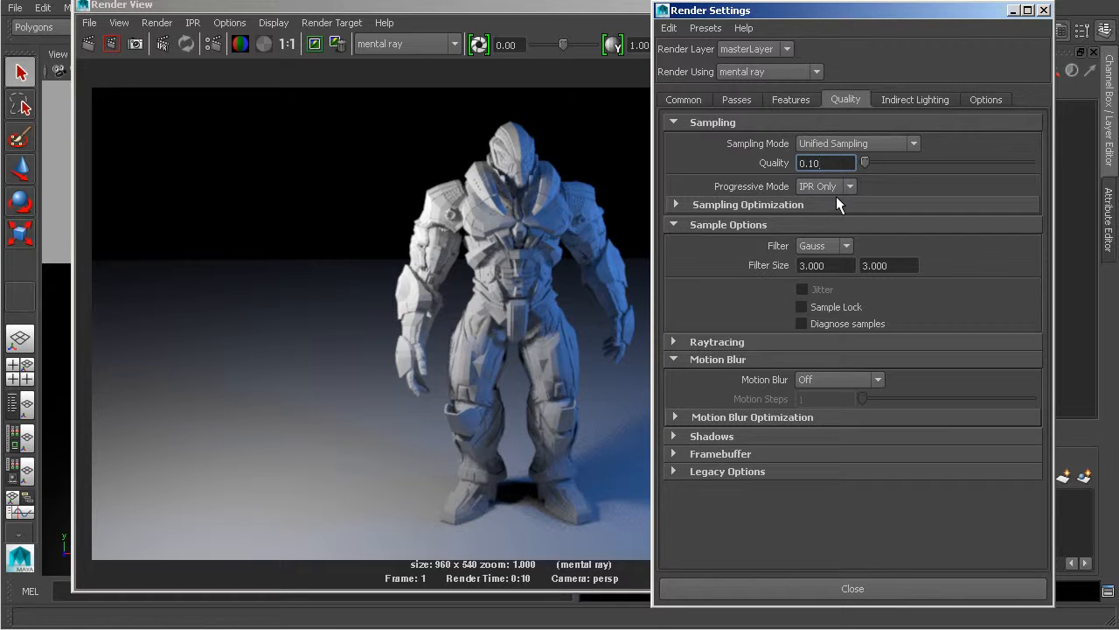
pyautogui.press('Return')
pyautogui.click(905, 588)
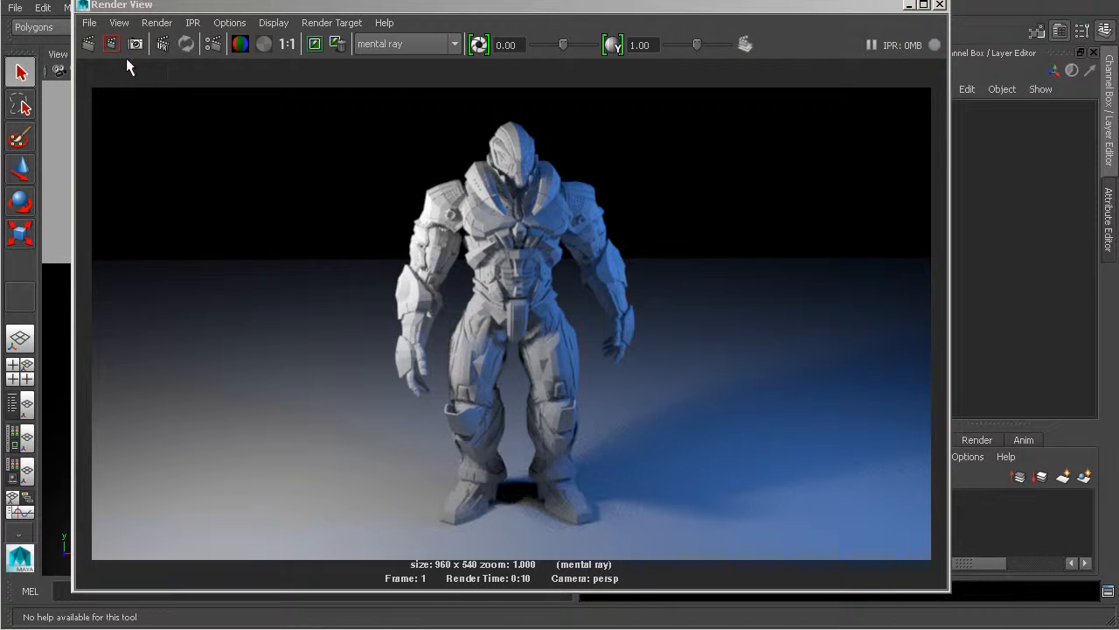
pyautogui.click(89, 44)
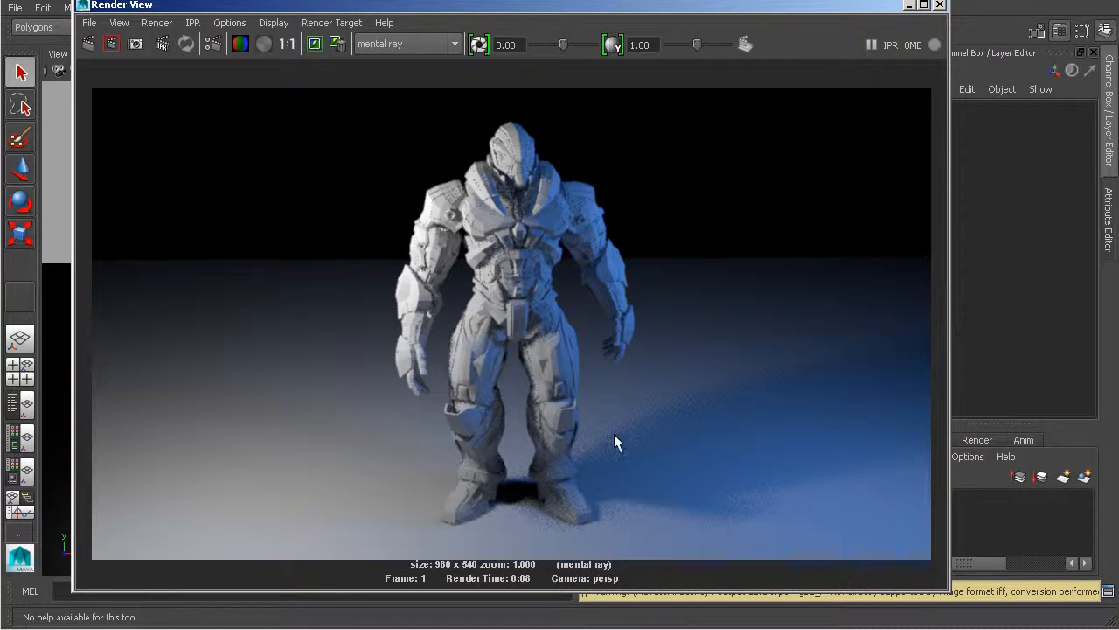
# - Inspect the grain in the floor shadow up close, and keep the image at actual size for comparison
pyautogui.keyDown('alt'); pyautogui.moveTo(646, 449); pyautogui.dragTo(760, 475, button='right'); pyautogui.keyUp('alt')
pyautogui.keyDown('alt'); pyautogui.moveTo(759, 475); pyautogui.dragTo(669, 413, button='middle'); pyautogui.keyUp('alt')
pyautogui.keyDown('alt'); pyautogui.moveTo(669, 413); pyautogui.dragTo(740, 420, button='right'); pyautogui.keyUp('alt')
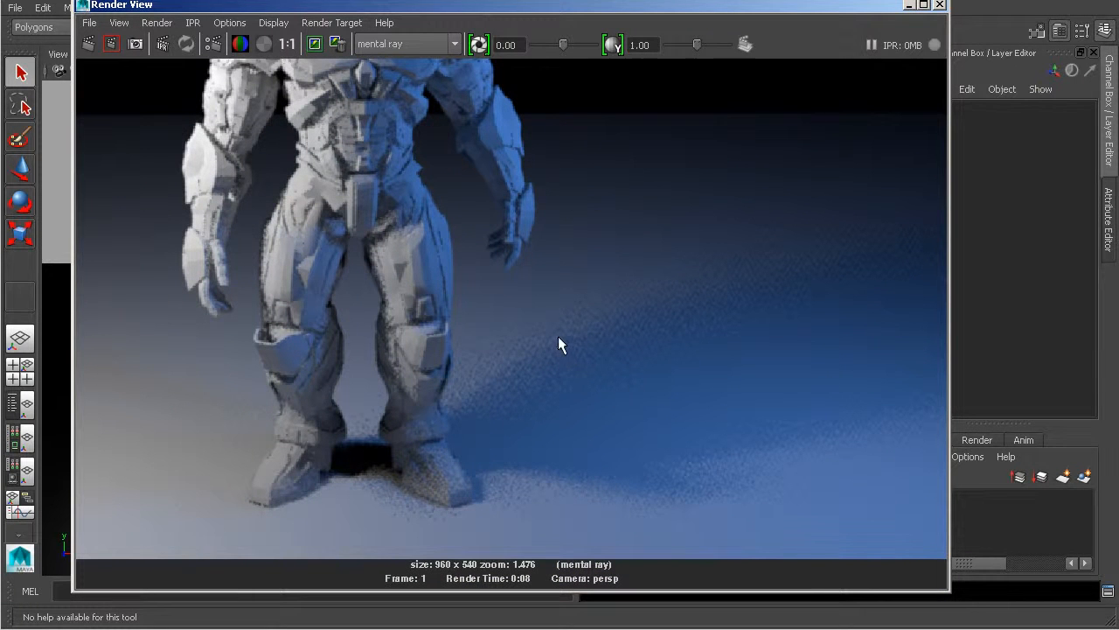
pyautogui.click(287, 44)
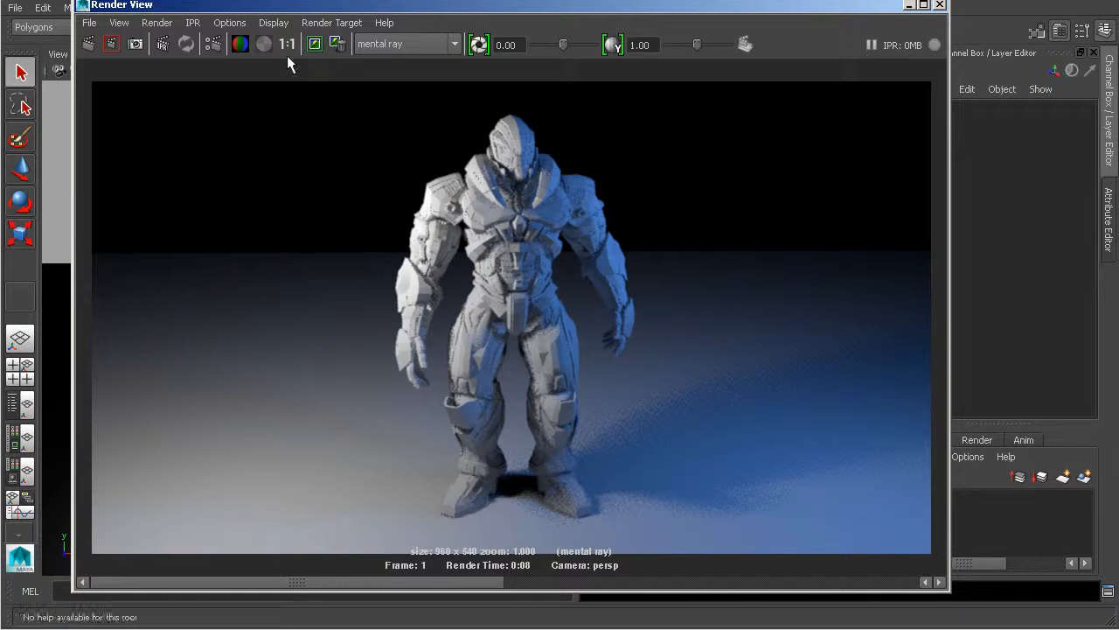
# - Set the Unified Sampling Quality to 0.25 and render the frame again
pyautogui.click(212, 44)
pyautogui.moveTo(503, 63); pyautogui.dragTo(759, 27)
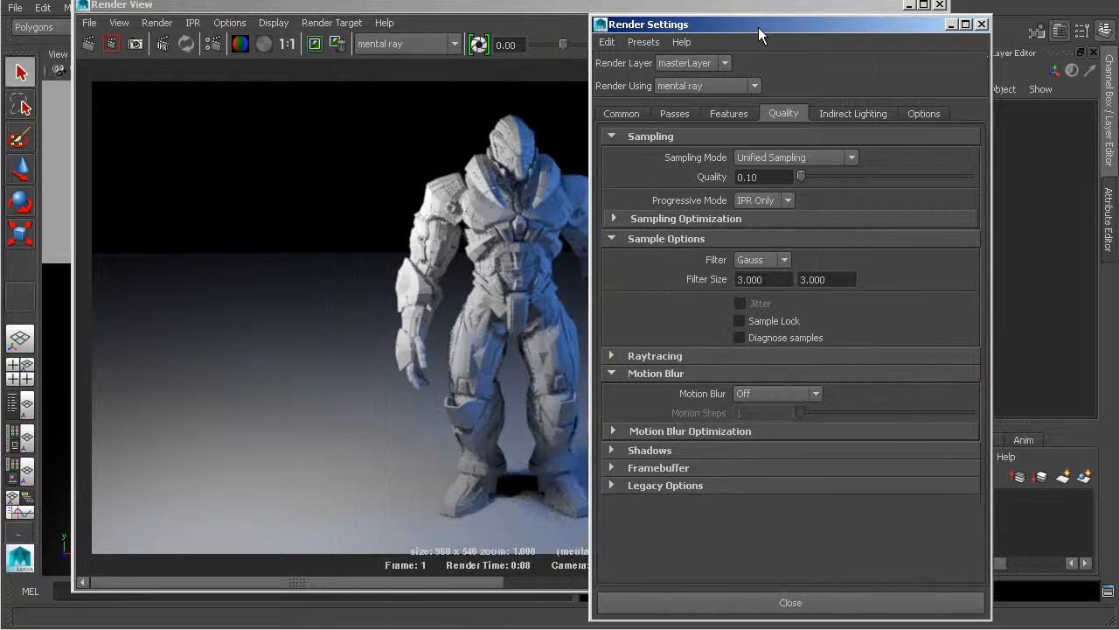
pyautogui.doubleClick(770, 177)
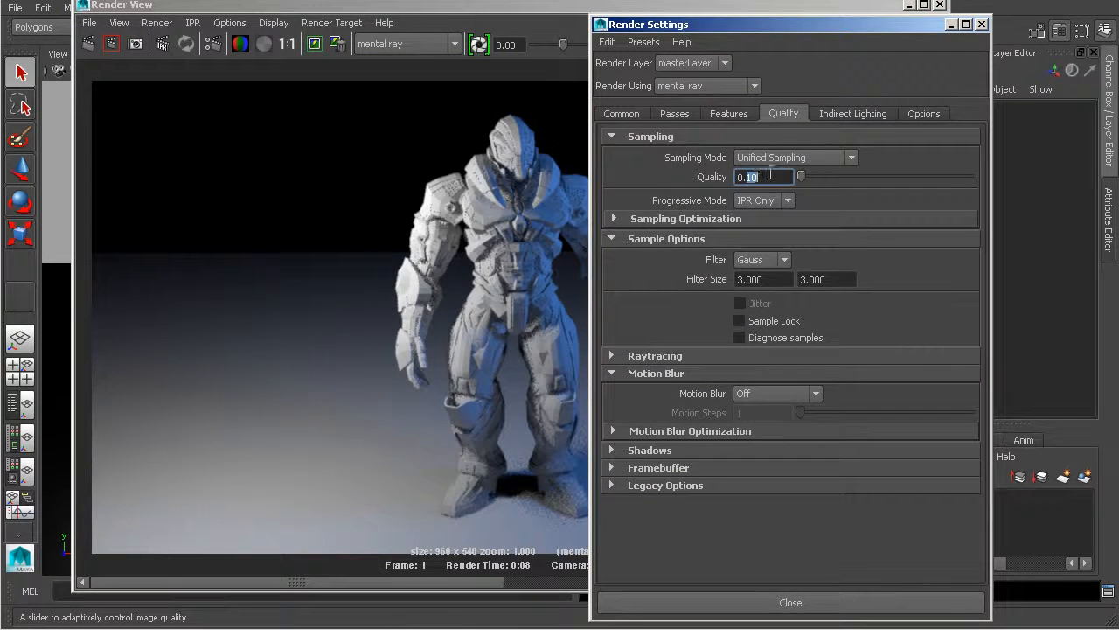
pyautogui.click(725, 598)
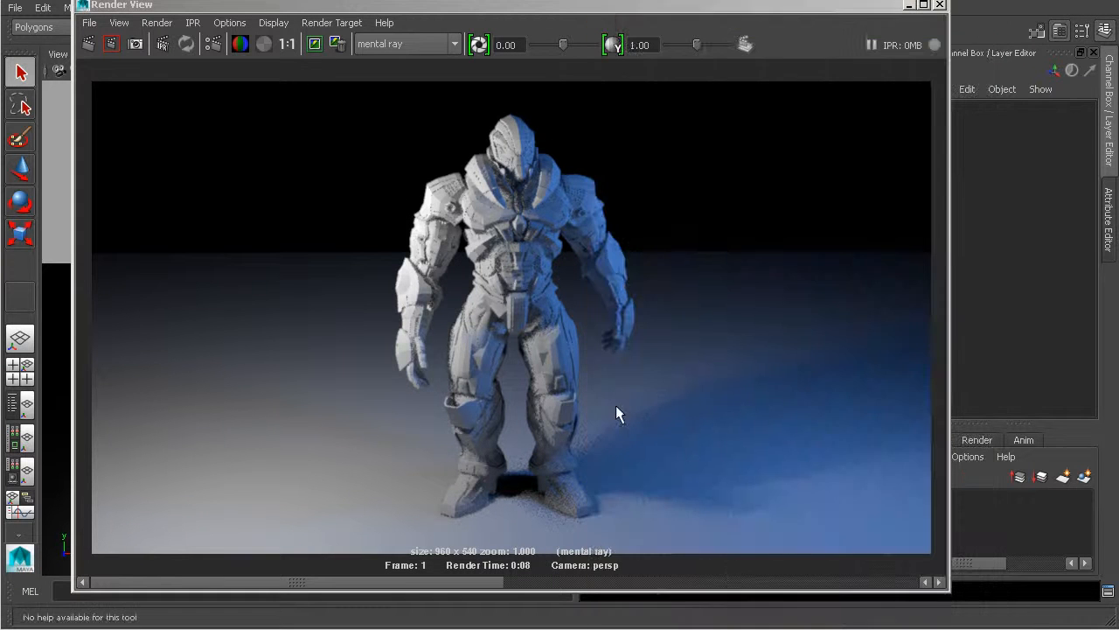
pyautogui.click(89, 44)
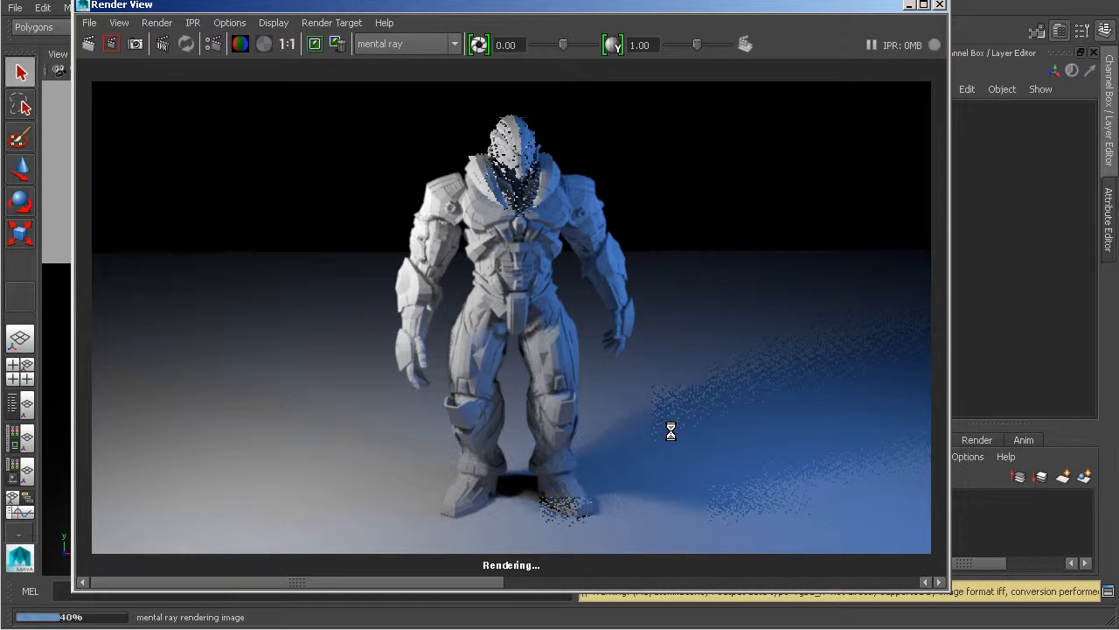
# - Compare the shadow grain of the 0.10 and 0.25 quality renders up close, and return to actual size
pyautogui.keyDown('alt'); pyautogui.moveTo(612, 402); pyautogui.dragTo(827, 478, button='right'); pyautogui.keyUp('alt')
pyautogui.keyDown('alt'); pyautogui.moveTo(827, 478); pyautogui.dragTo(563, 347, button='middle'); pyautogui.keyUp('alt')
pyautogui.keyDown('alt'); pyautogui.moveTo(563, 348); pyautogui.dragTo(632, 390, button='right'); pyautogui.keyUp('alt')
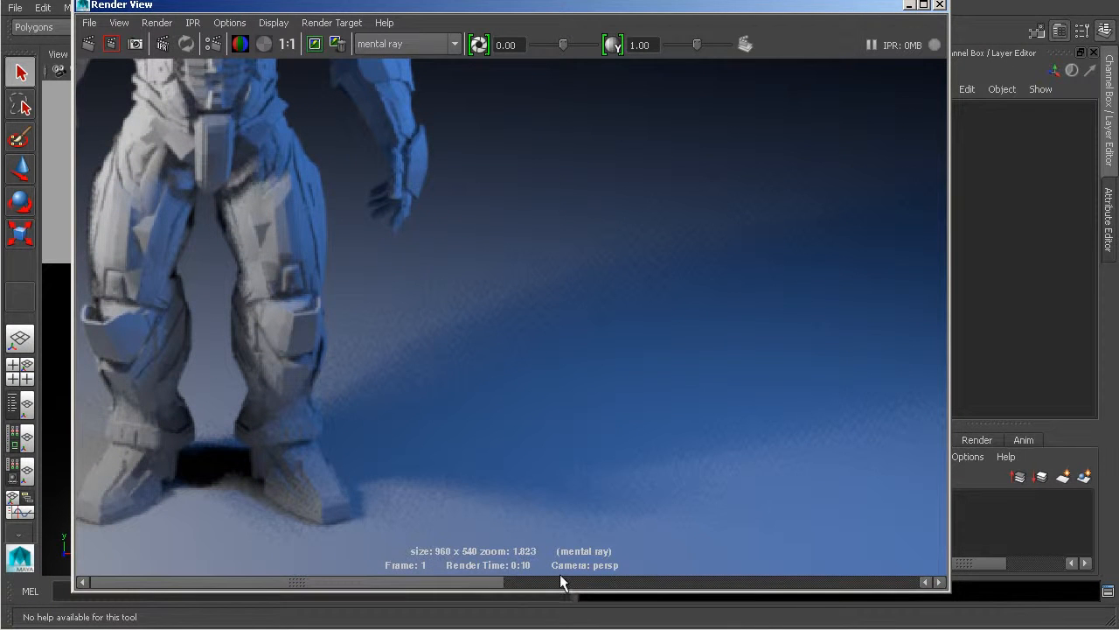
pyautogui.click(634, 581)
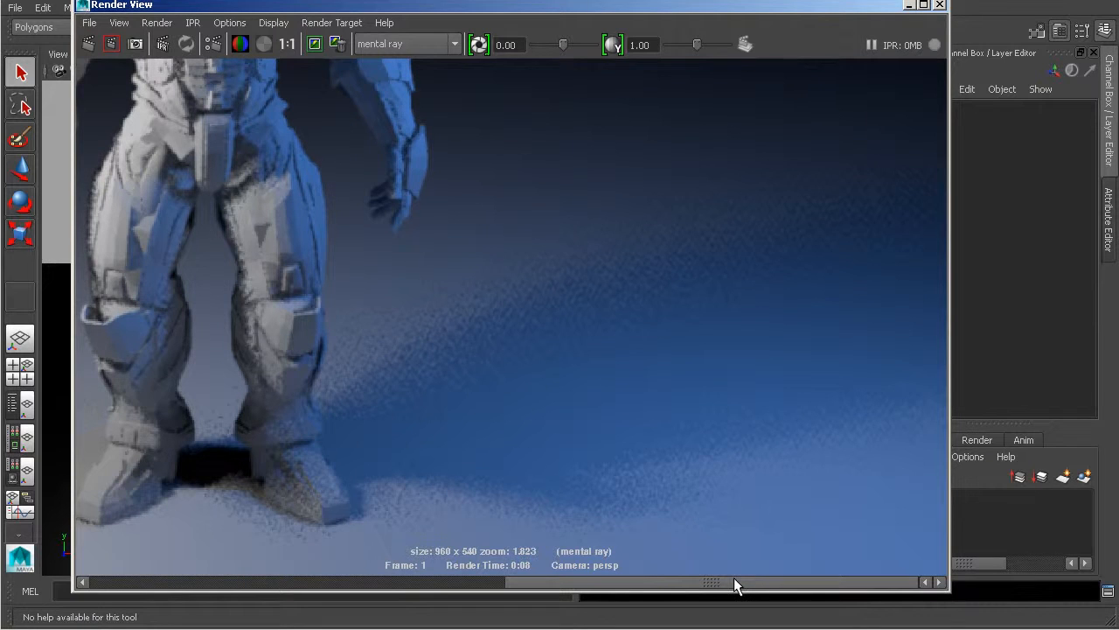
pyautogui.moveTo(695, 580); pyautogui.dragTo(597, 566)
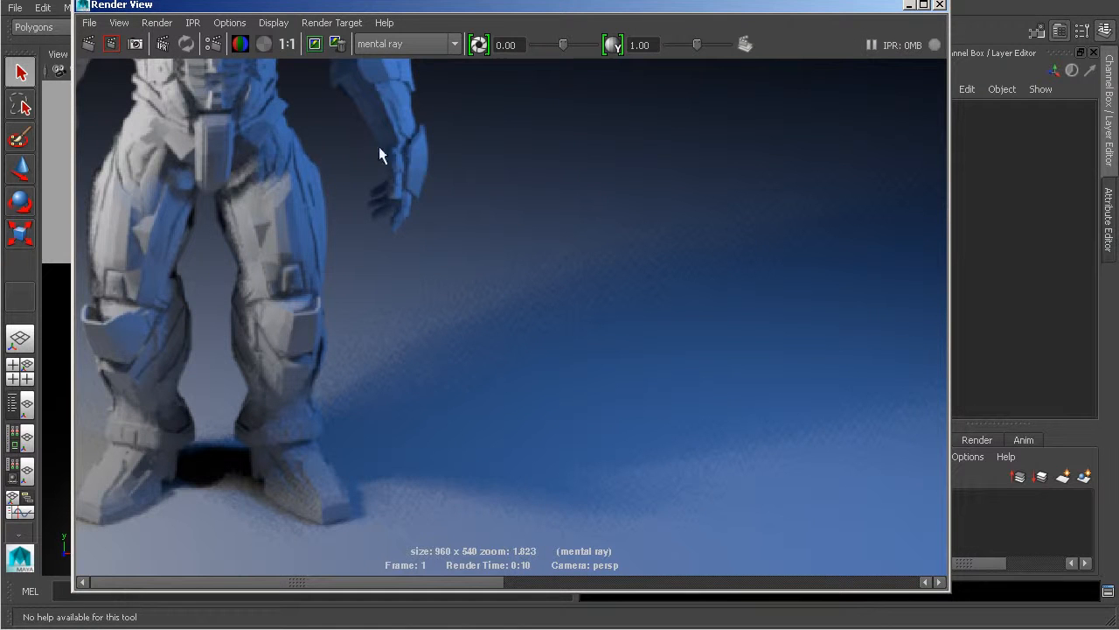
pyautogui.click(285, 44)
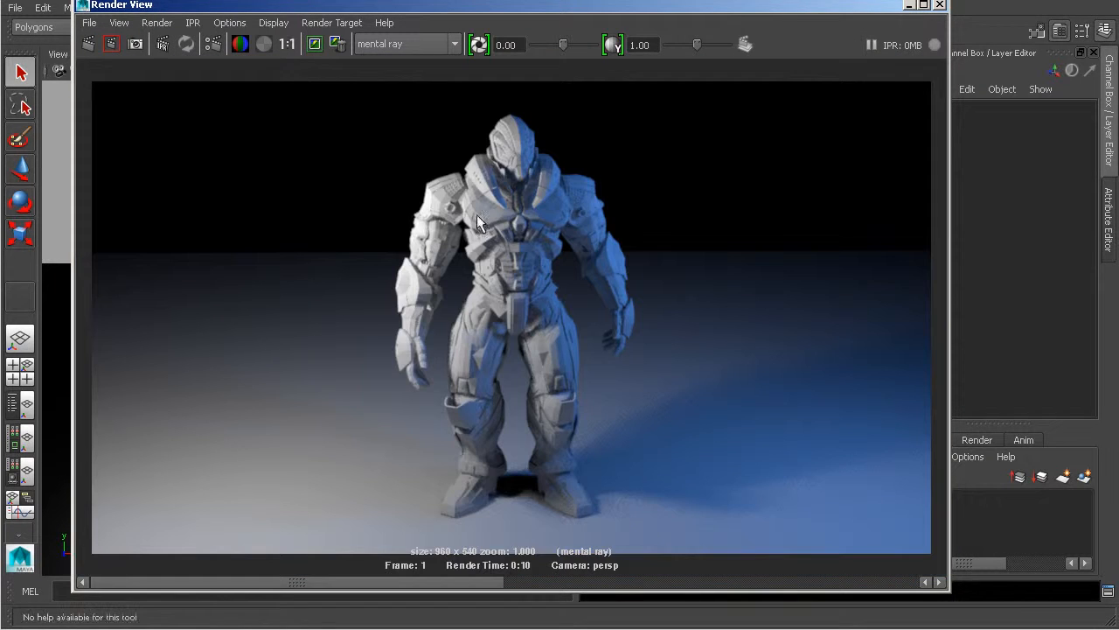
# - Keep the current image and set the Unified Sampling Quality to 1.00 in the render settings
pyautogui.click(213, 44)
pyautogui.moveTo(456, 61); pyautogui.dragTo(699, 22)
pyautogui.click(753, 174)
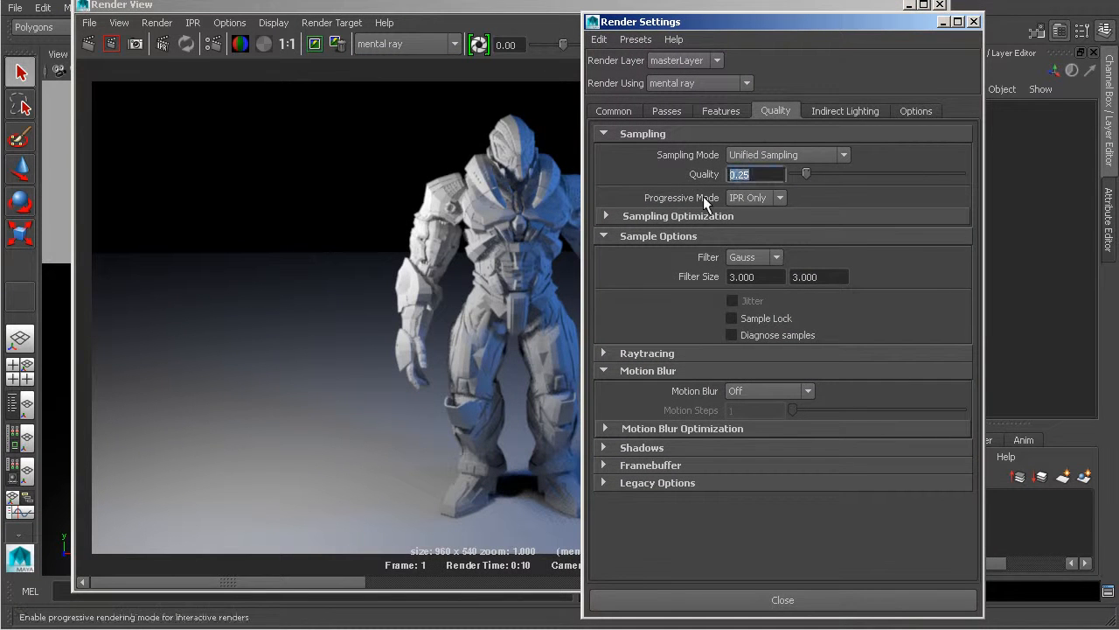
pyautogui.write('1')
pyautogui.press('Return')
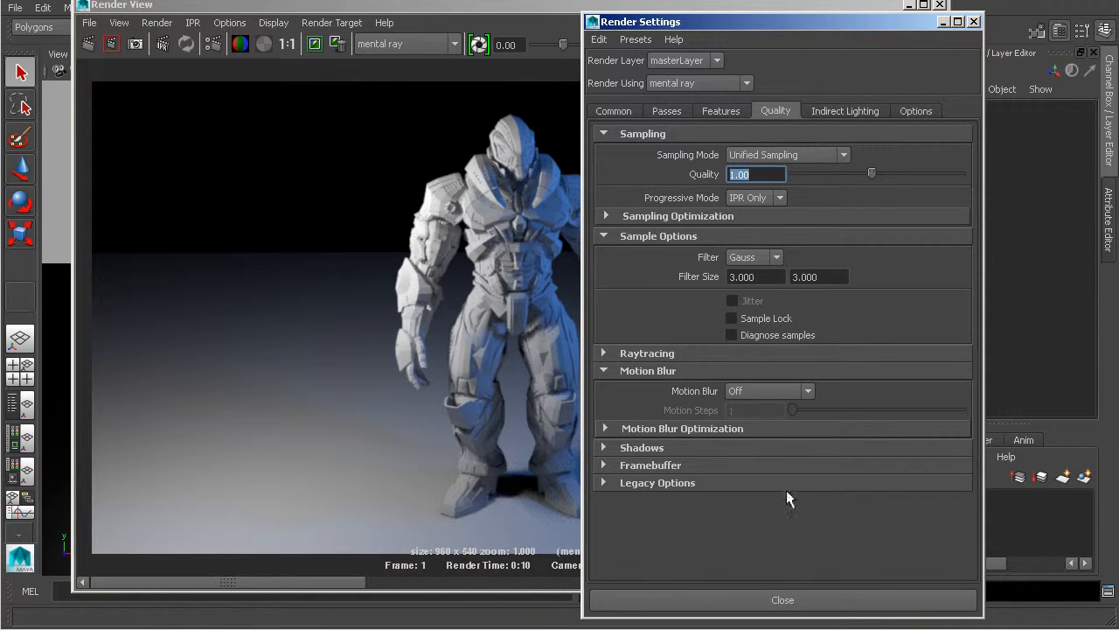
pyautogui.click(784, 600)
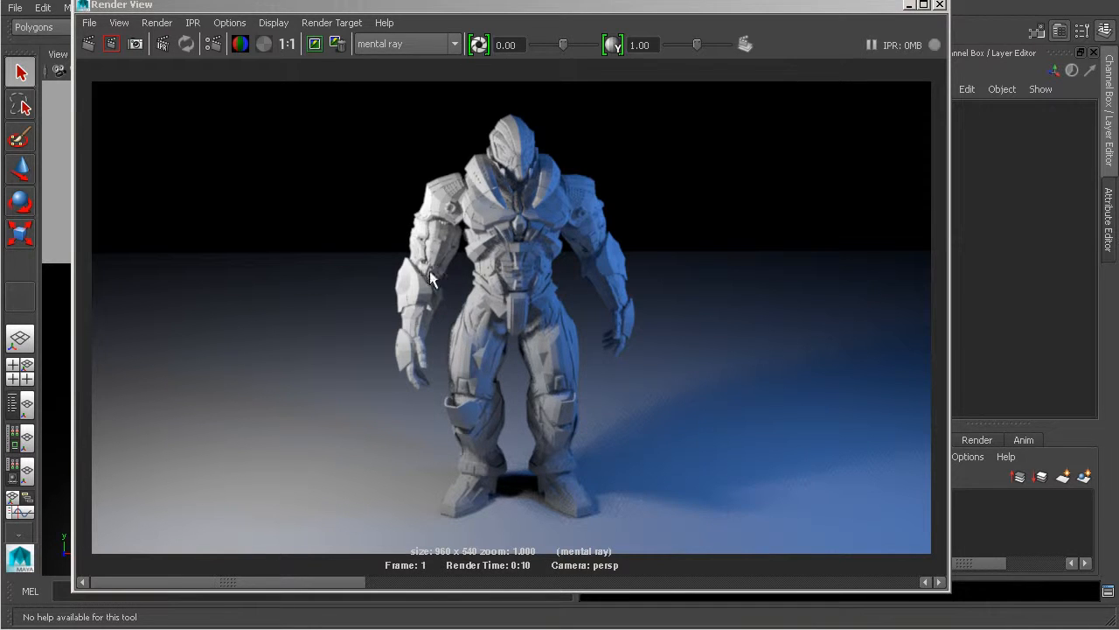
# - Flip through the kept renders to compare their image quality
pyautogui.moveTo(341, 581); pyautogui.dragTo(646, 583)
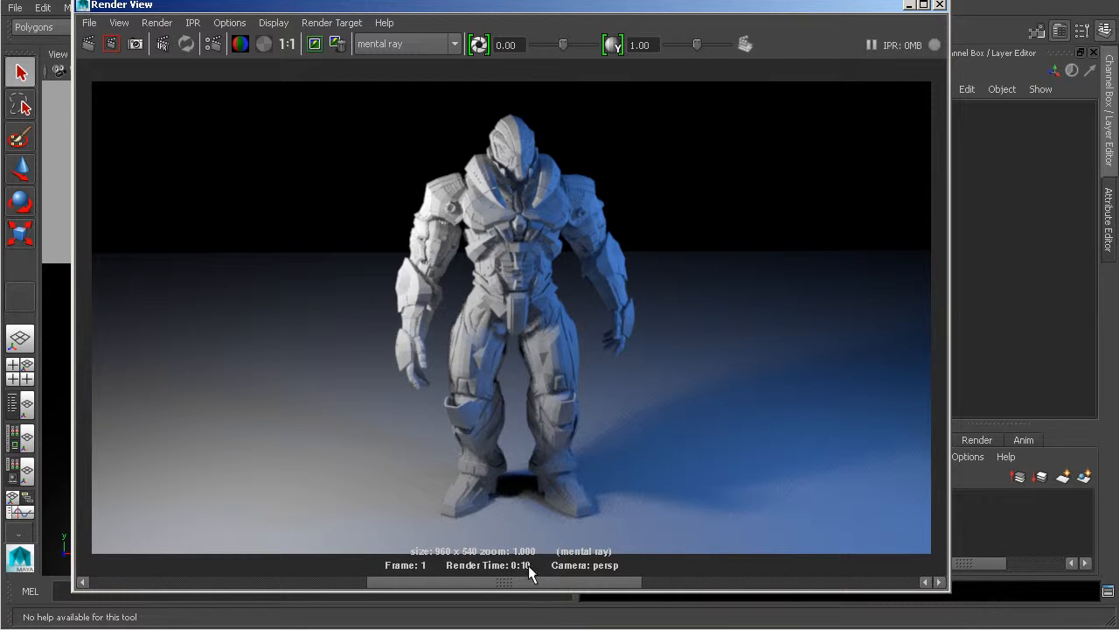
pyautogui.moveTo(535, 588); pyautogui.dragTo(609, 580)
pyautogui.moveTo(378, 579); pyautogui.dragTo(100, 579)
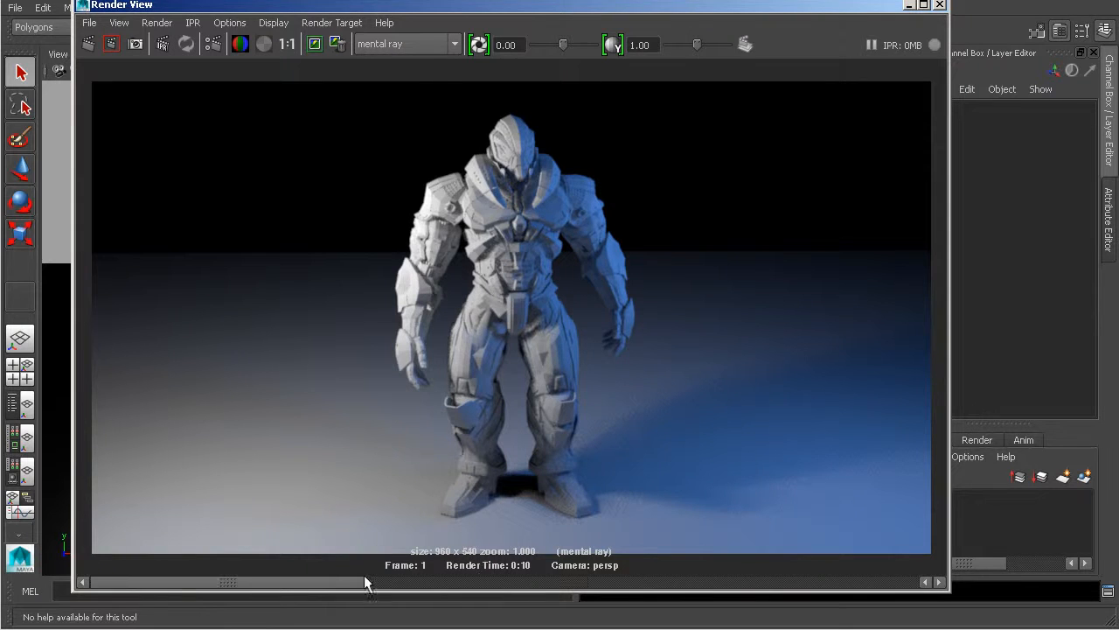
# - Render the frame with the new quality and examine the legs and floor shadow up close
pyautogui.click(91, 44)
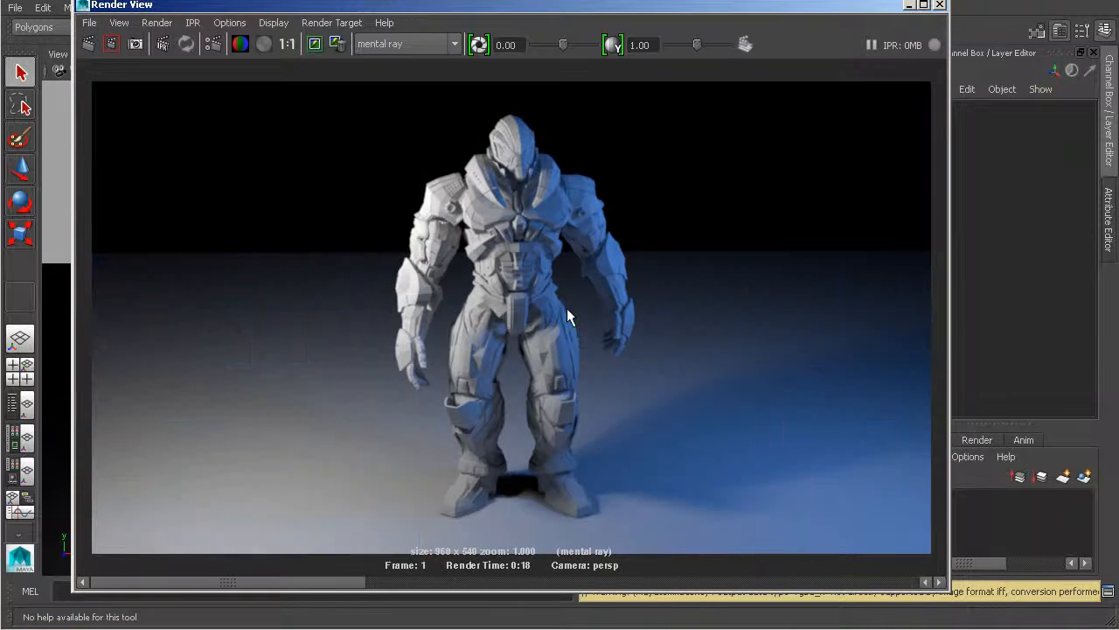
pyautogui.keyDown('alt'); pyautogui.moveTo(574, 349); pyautogui.dragTo(757, 414, button='right'); pyautogui.keyUp('alt')
pyautogui.keyDown('alt'); pyautogui.moveTo(757, 413); pyautogui.dragTo(525, 554, button='middle'); pyautogui.keyUp('alt')
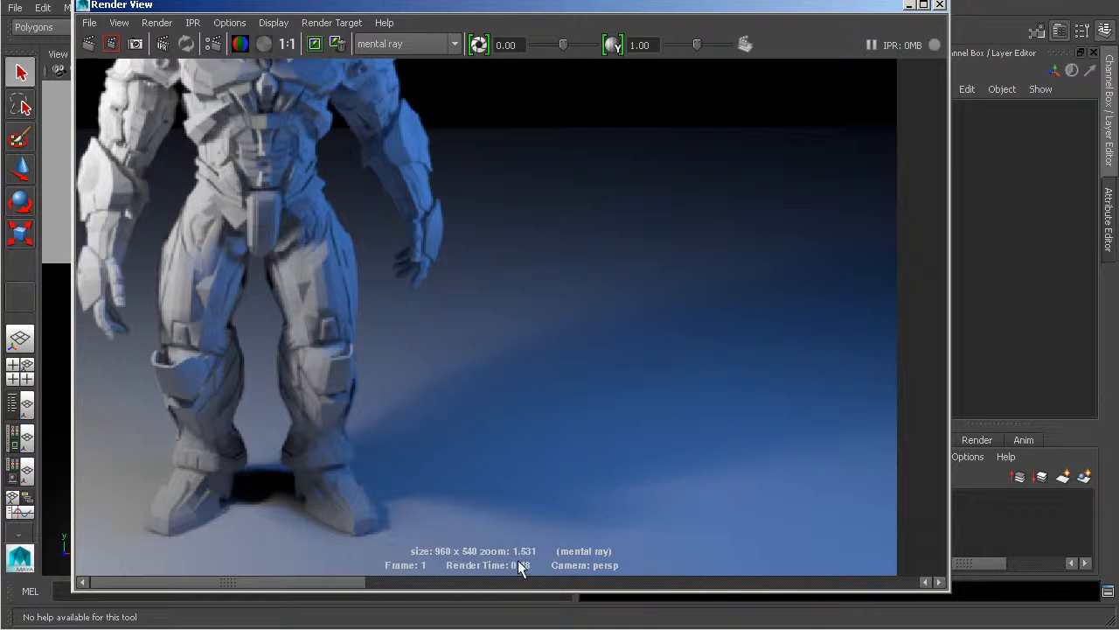
# - Compare the floor shadow grain and render time of the newest render with an earlier kept render up close, and return to actual size
pyautogui.keyDown('alt'); pyautogui.moveTo(565, 430); pyautogui.dragTo(679, 442, button='right'); pyautogui.keyUp('alt')
pyautogui.keyDown('alt'); pyautogui.moveTo(680, 443); pyautogui.dragTo(584, 384, button='middle'); pyautogui.keyUp('alt')
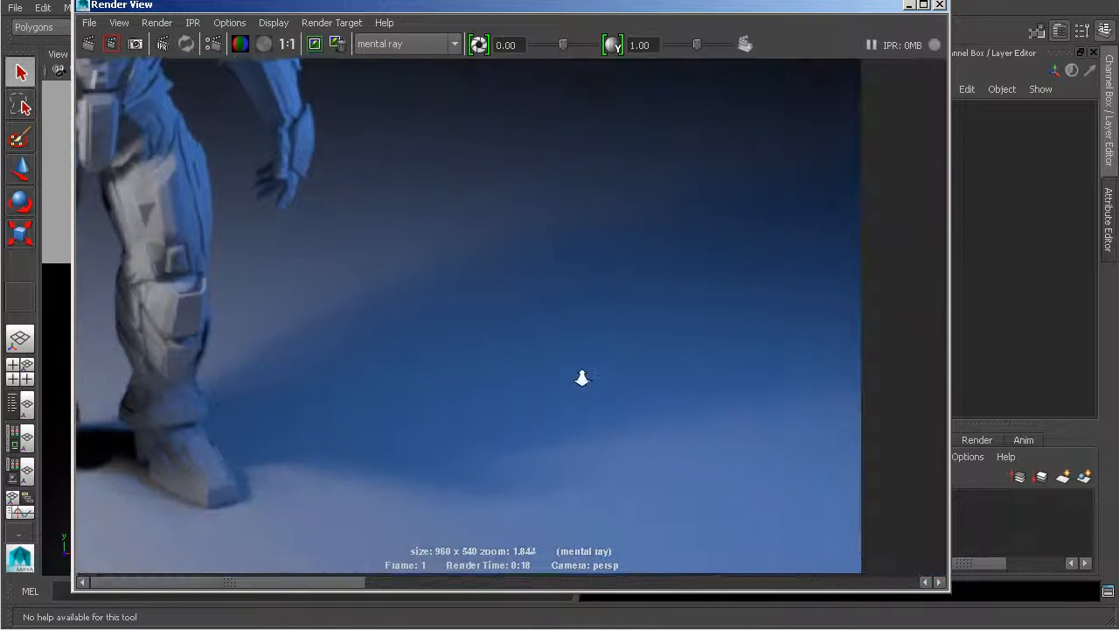
pyautogui.keyDown('alt'); pyautogui.moveTo(582, 377); pyautogui.dragTo(639, 392, button='right'); pyautogui.keyUp('alt')
pyautogui.keyDown('alt'); pyautogui.moveTo(639, 393); pyautogui.dragTo(699, 383, button='middle'); pyautogui.keyUp('alt')
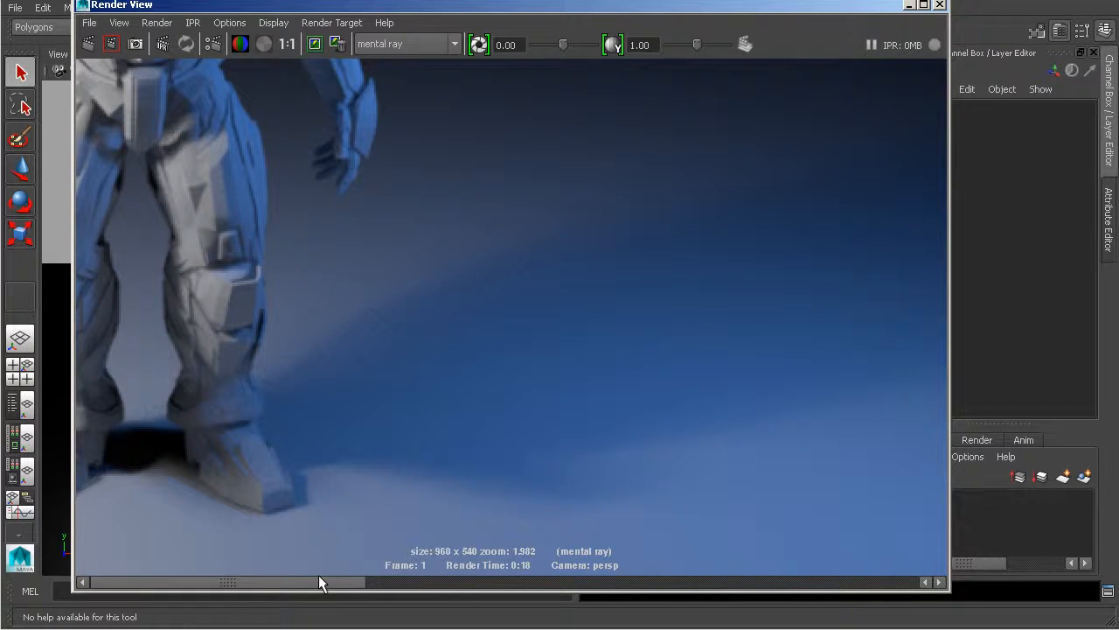
pyautogui.click(430, 574)
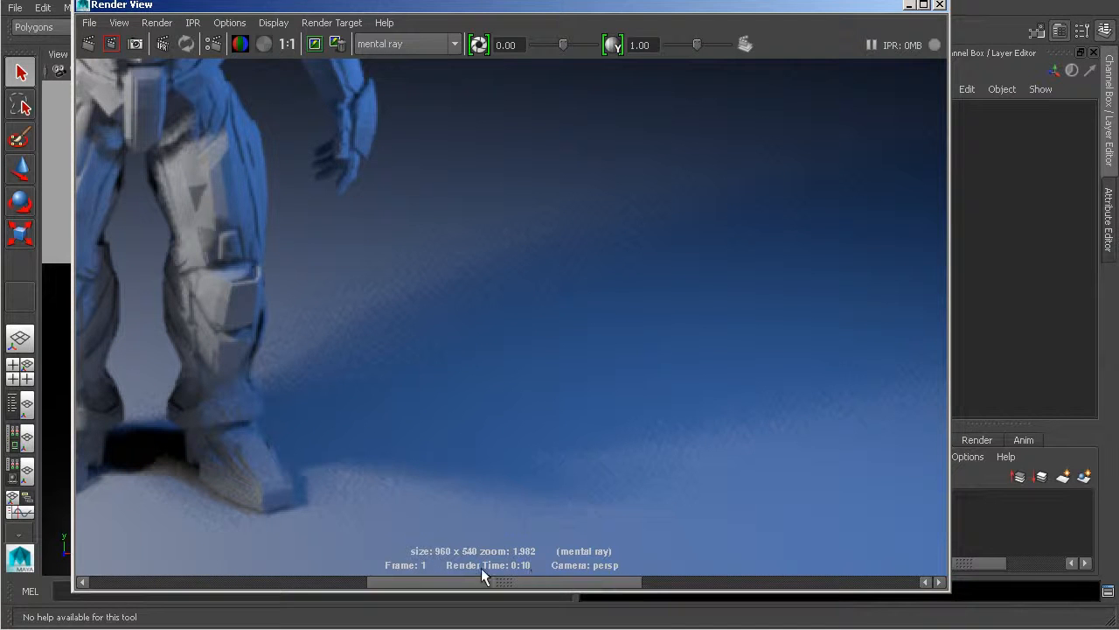
pyautogui.click(403, 566)
pyautogui.moveTo(405, 561); pyautogui.dragTo(377, 557)
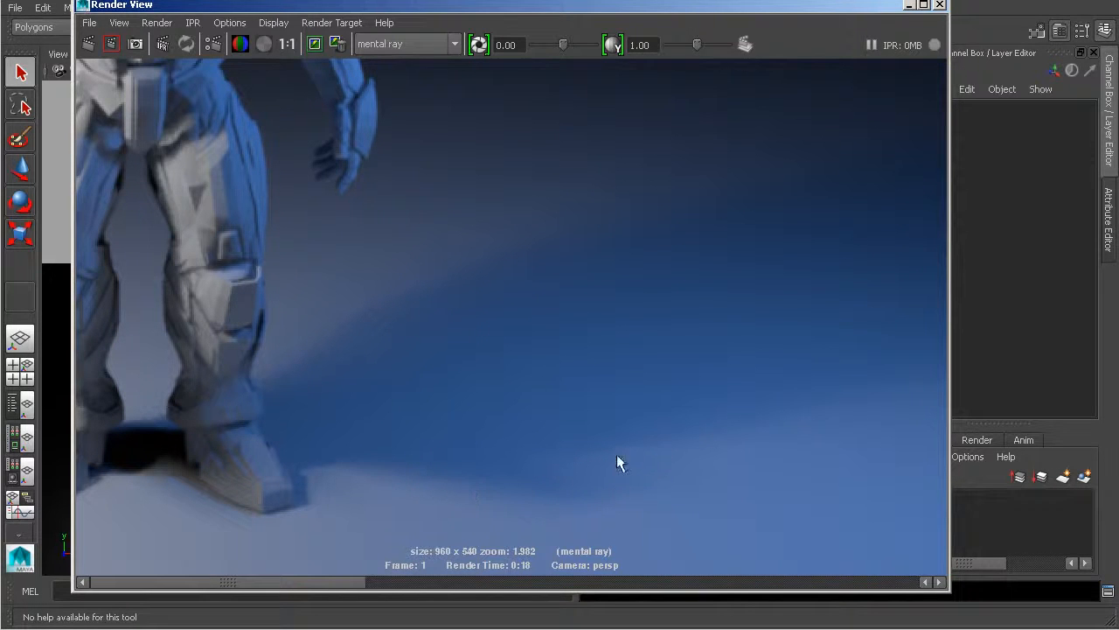
pyautogui.keyDown('alt'); pyautogui.moveTo(328, 381); pyautogui.dragTo(457, 362, button='middle'); pyautogui.keyUp('alt')
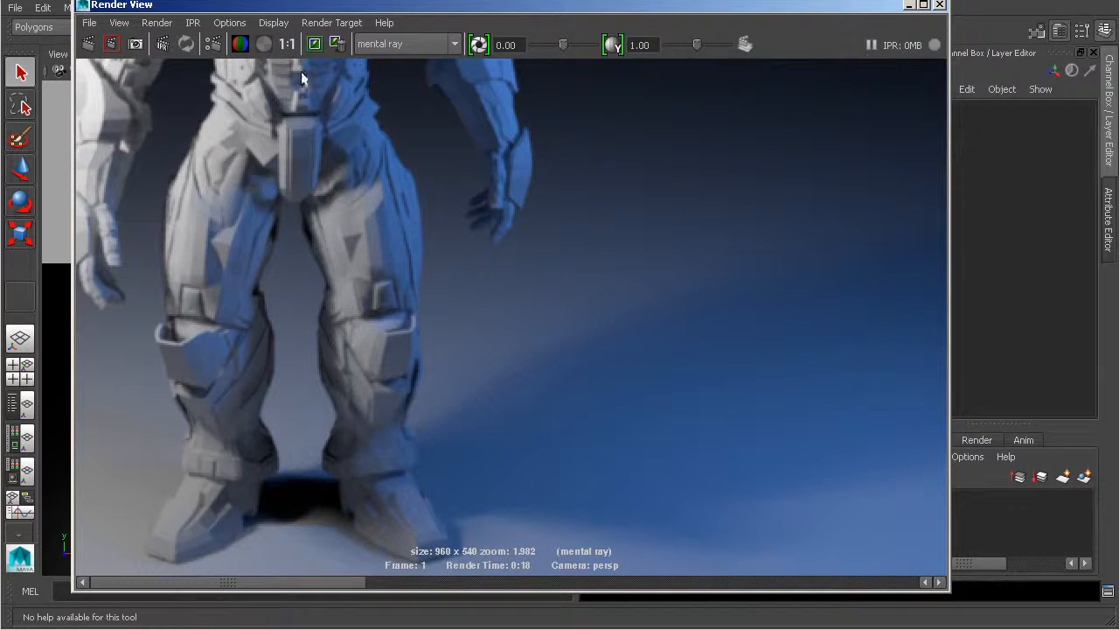
pyautogui.click(286, 45)
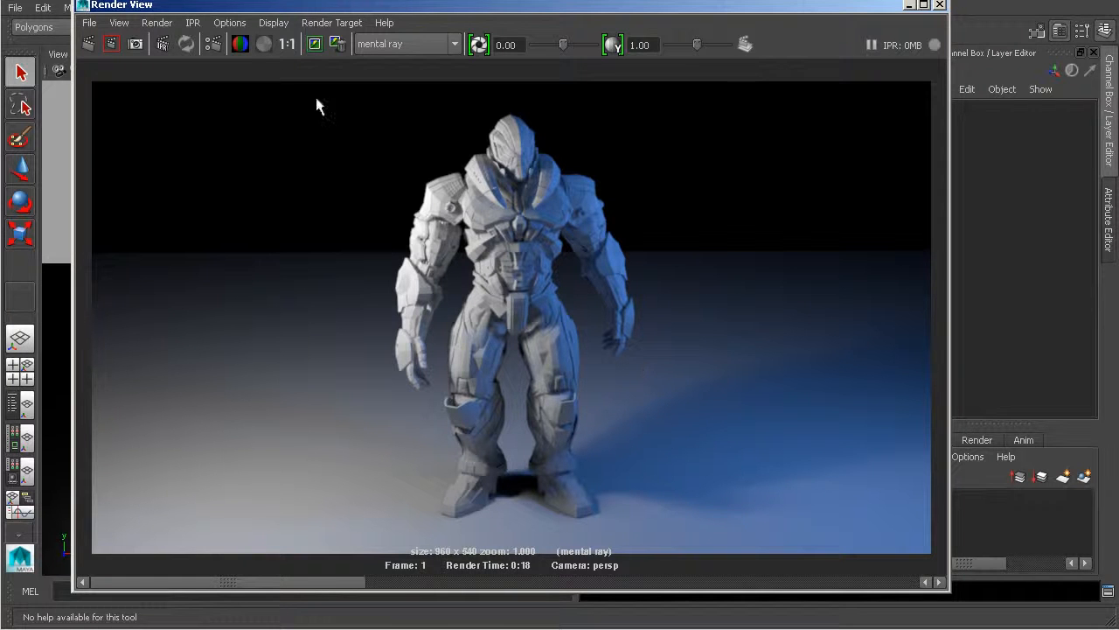
# - Keep the current image and change the Sampling Mode to Legacy Sampling Mode in the render settings
pyautogui.click(215, 45)
pyautogui.moveTo(420, 67); pyautogui.dragTo(710, 29)
pyautogui.click(581, 26)
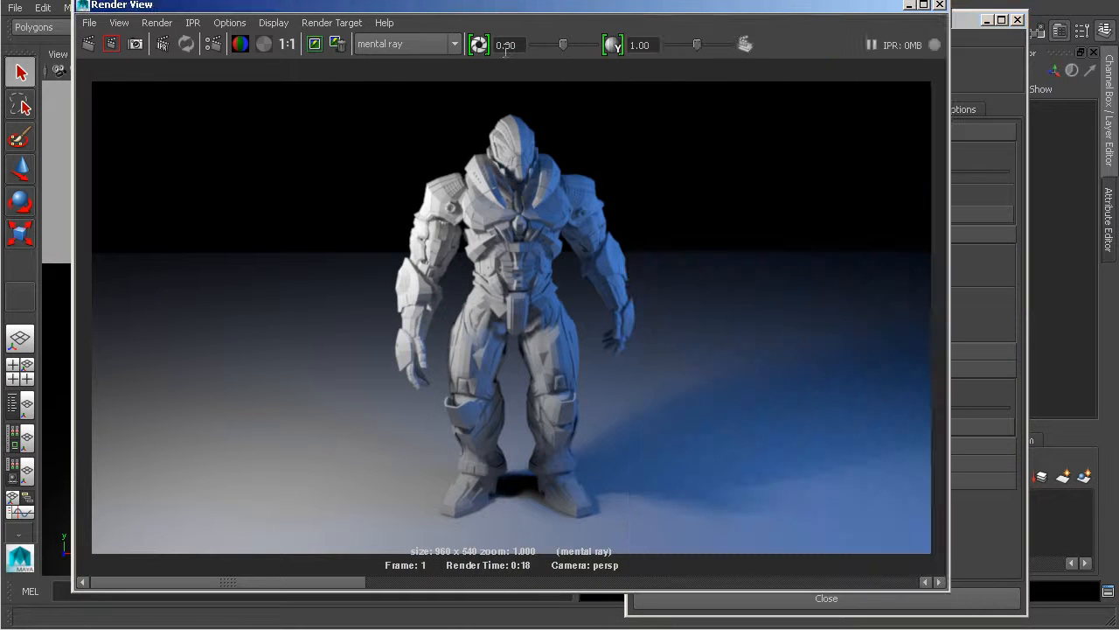
pyautogui.click(315, 45)
pyautogui.click(988, 72)
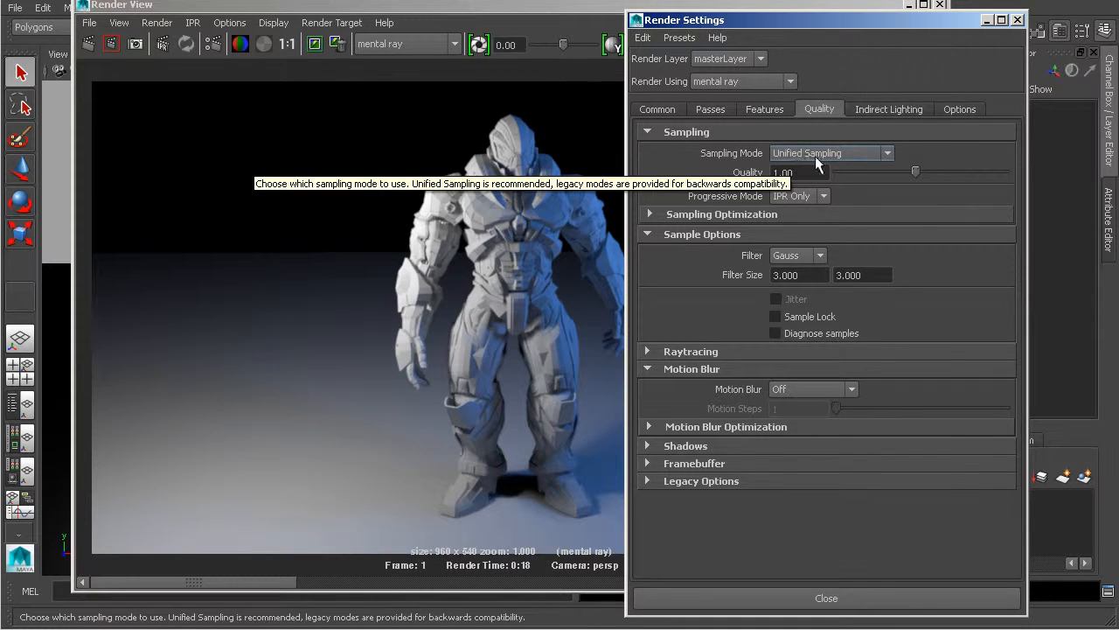
pyautogui.click(887, 154)
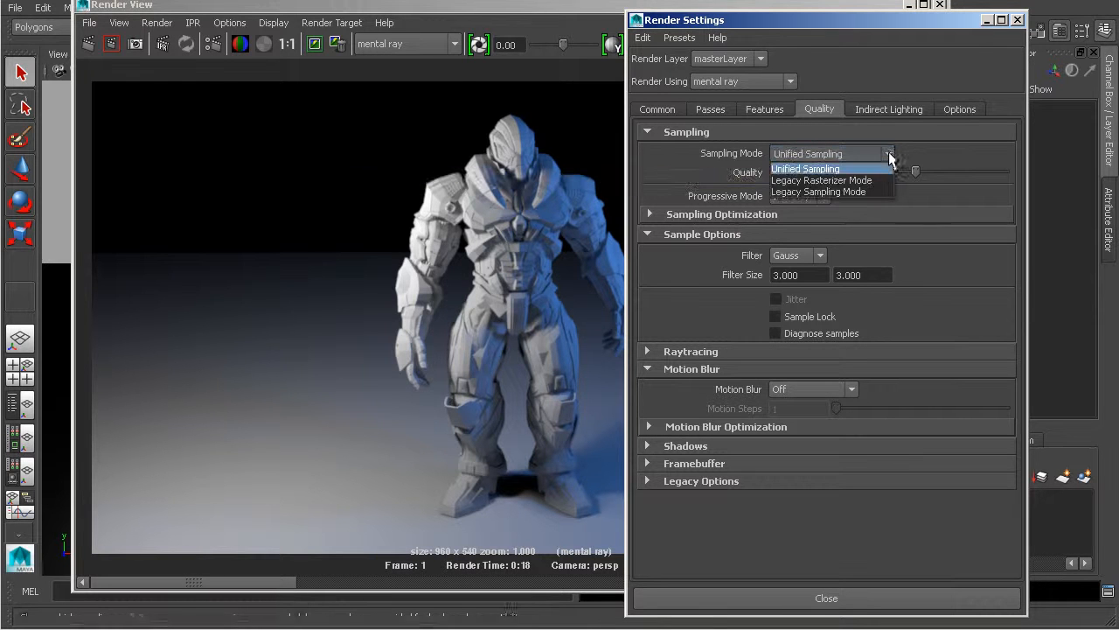
pyautogui.click(847, 191)
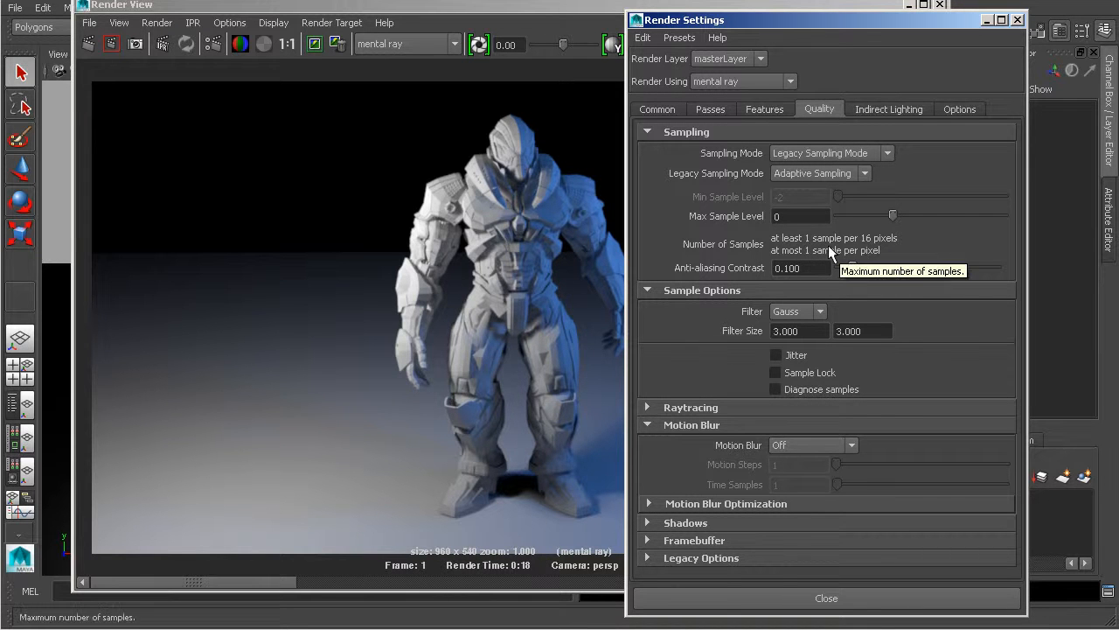
# - Render the frame with legacy sampling, examine the figure's edges and the floor shadow up close, and return to actual size
pyautogui.click(582, 33)
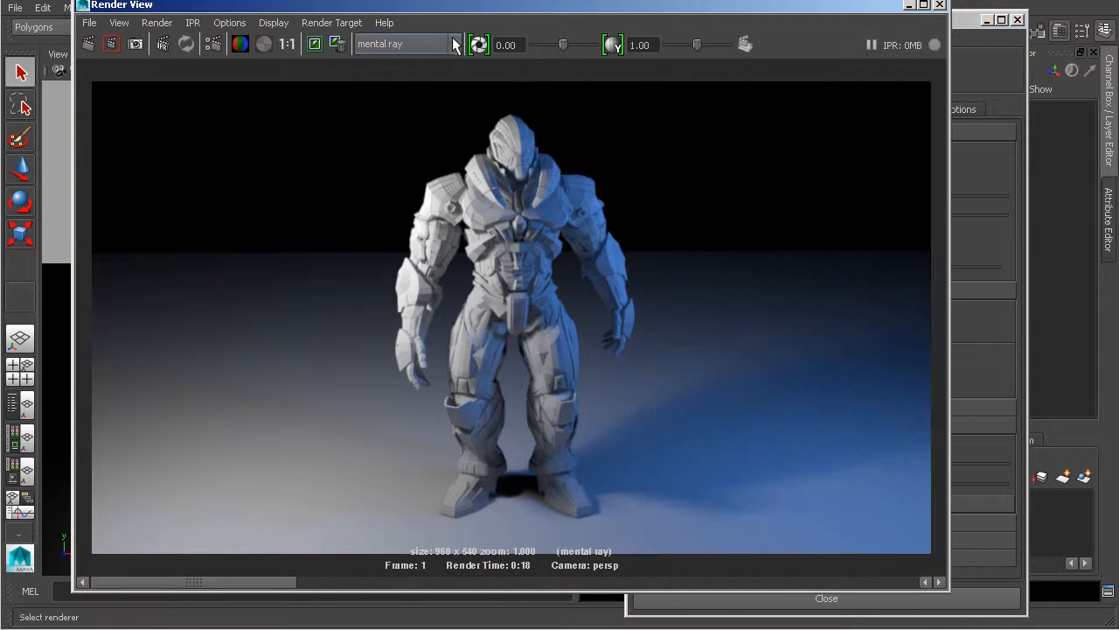
pyautogui.click(88, 44)
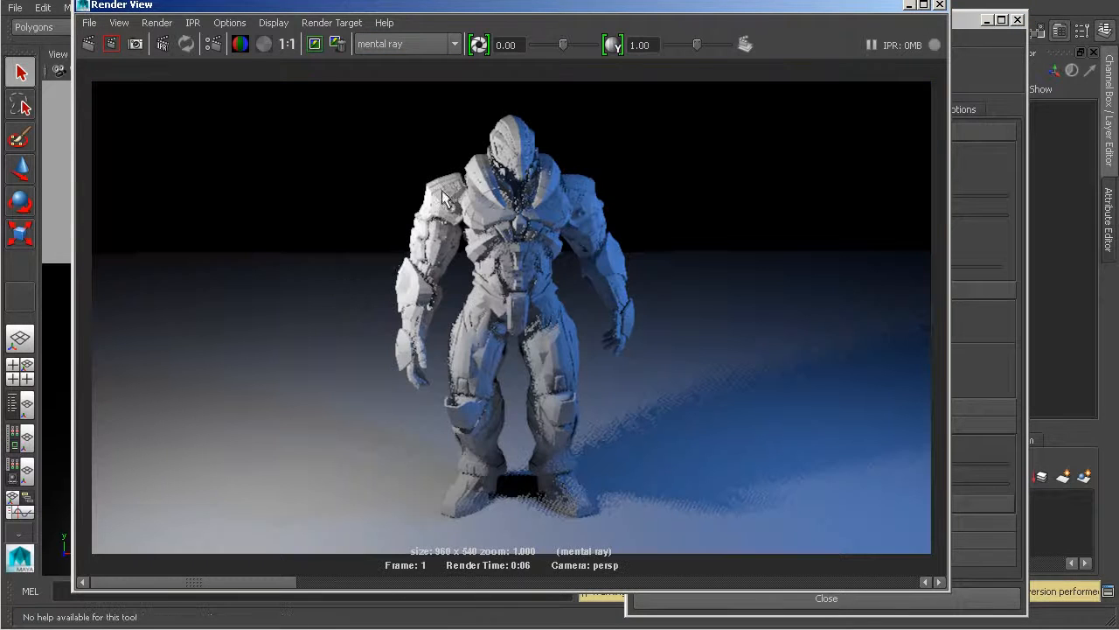
pyautogui.keyDown('alt'); pyautogui.moveTo(544, 322); pyautogui.dragTo(638, 360, button='right'); pyautogui.keyUp('alt')
pyautogui.keyDown('alt'); pyautogui.moveTo(638, 360); pyautogui.dragTo(545, 339, button='middle'); pyautogui.keyUp('alt')
pyautogui.moveTo(544, 339)
pyautogui.keyDown('alt'); pyautogui.mouseDown(button='right')
pyautogui.moveTo(528, 329)
pyautogui.moveTo(547, 342)
pyautogui.mouseUp(button='right'); pyautogui.keyUp('alt')
pyautogui.keyDown('alt'); pyautogui.moveTo(548, 342); pyautogui.dragTo(538, 376, button='middle'); pyautogui.keyUp('alt')
pyautogui.keyDown('alt'); pyautogui.moveTo(538, 383); pyautogui.dragTo(577, 357, button='right'); pyautogui.keyUp('alt')
pyautogui.keyDown('alt'); pyautogui.moveTo(577, 357); pyautogui.dragTo(578, 393, button='middle'); pyautogui.keyUp('alt')
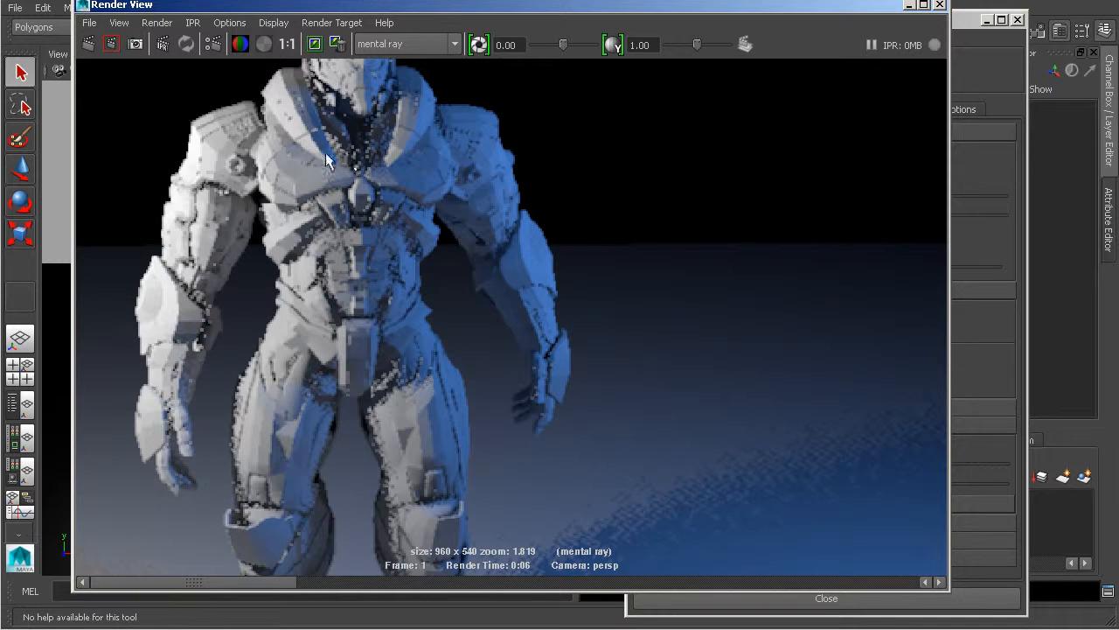
pyautogui.keyDown('alt'); pyautogui.moveTo(512, 376); pyautogui.dragTo(460, 253, button='middle'); pyautogui.keyUp('alt')
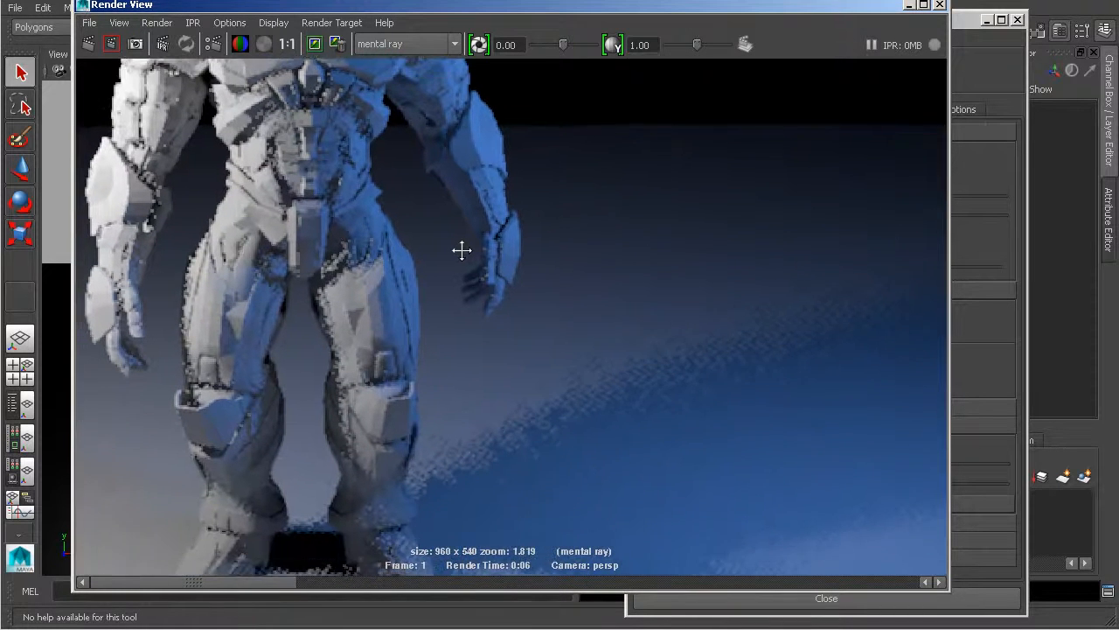
pyautogui.keyDown('alt'); pyautogui.moveTo(584, 417); pyautogui.dragTo(512, 323, button='right'); pyautogui.keyUp('alt')
pyautogui.click(287, 44)
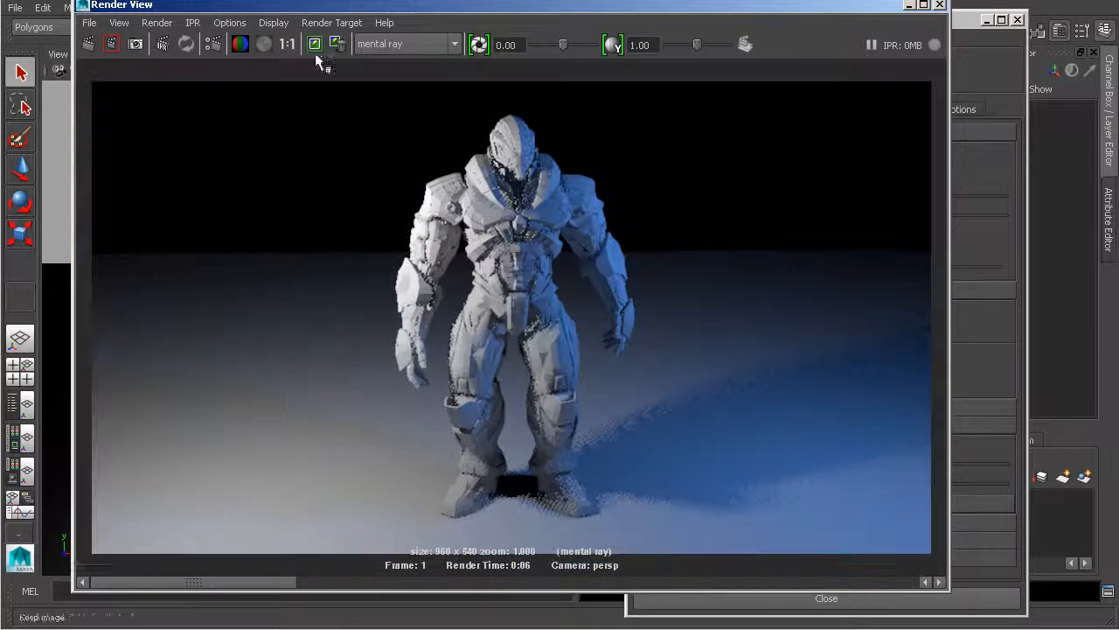
# - Keep the current image and re-render the frame with a Max Sample Level of 3
pyautogui.click(953, 102)
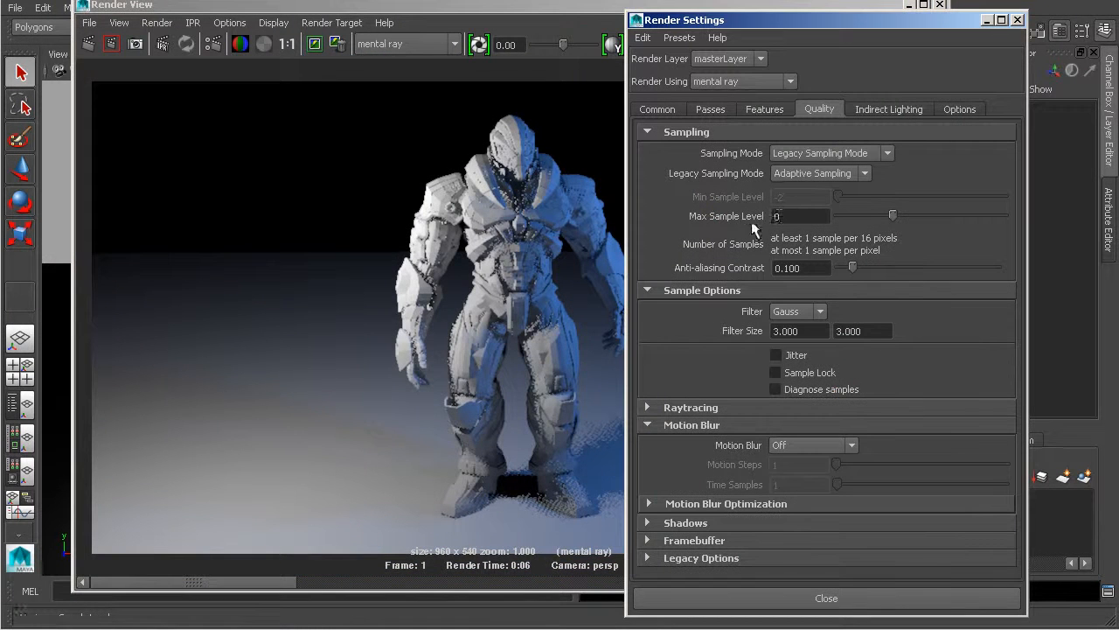
pyautogui.moveTo(892, 215); pyautogui.dragTo(964, 210)
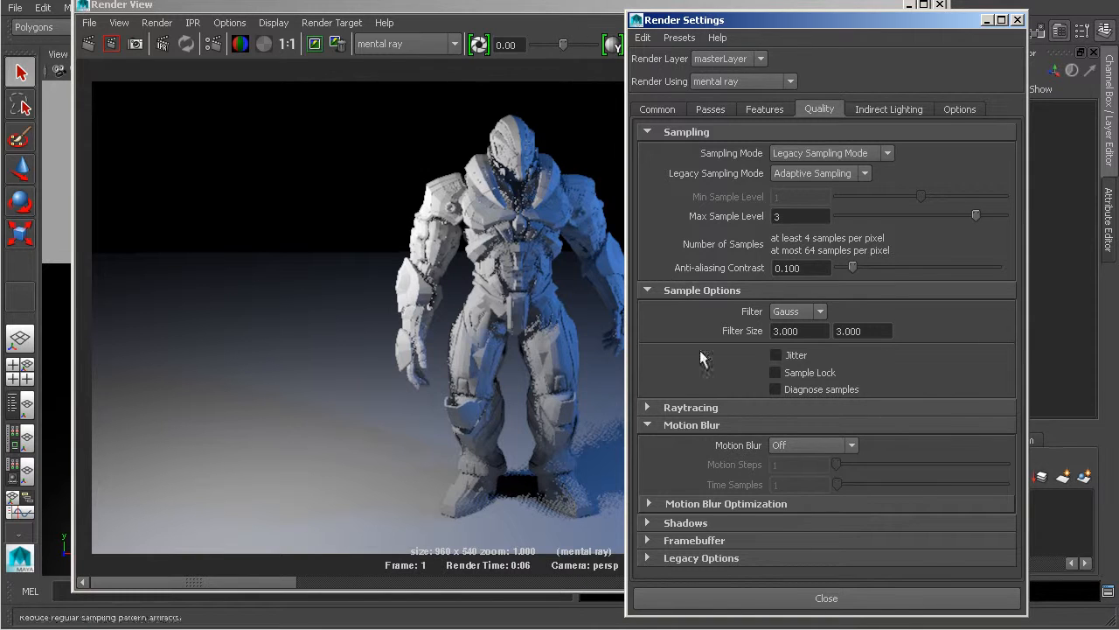
pyautogui.click(540, 463)
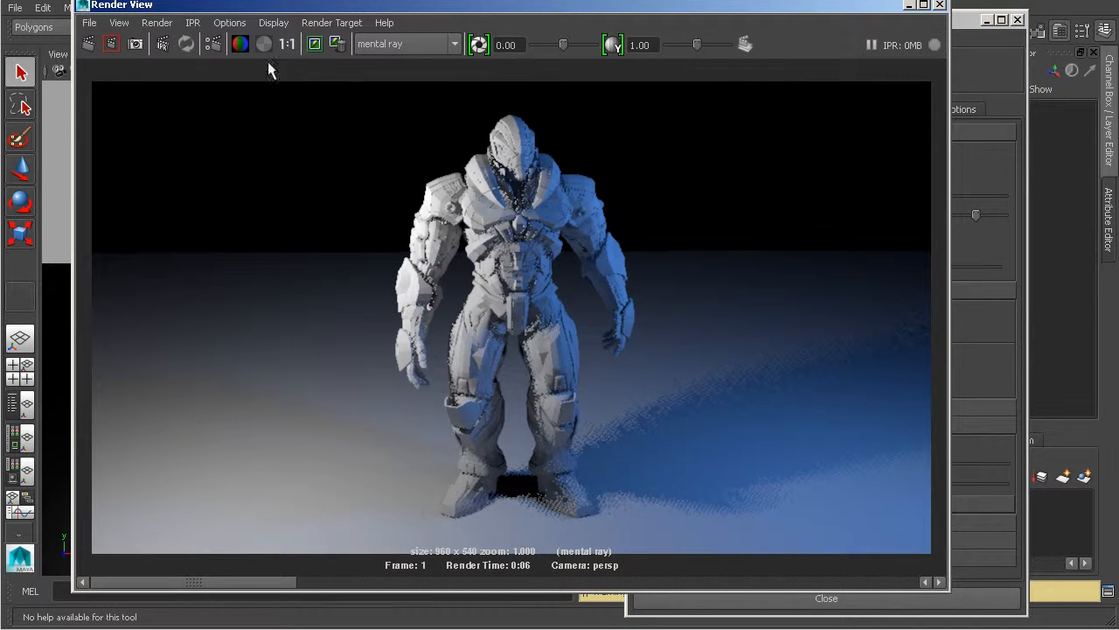
pyautogui.click(88, 44)
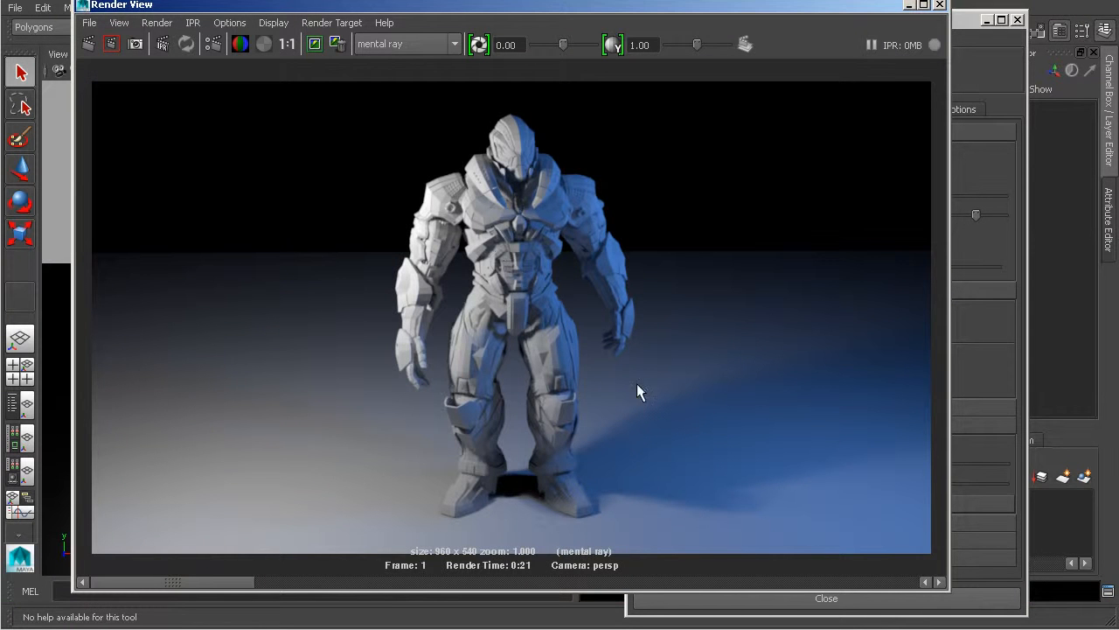
# - Compare the shadow edges and render times of the two legacy sampling renders up close, and return to actual size
pyautogui.keyDown('alt'); pyautogui.moveTo(539, 335); pyautogui.dragTo(705, 394, button='right'); pyautogui.keyUp('alt')
pyautogui.keyDown('alt'); pyautogui.moveTo(696, 389); pyautogui.dragTo(448, 331, button='middle'); pyautogui.keyUp('alt')
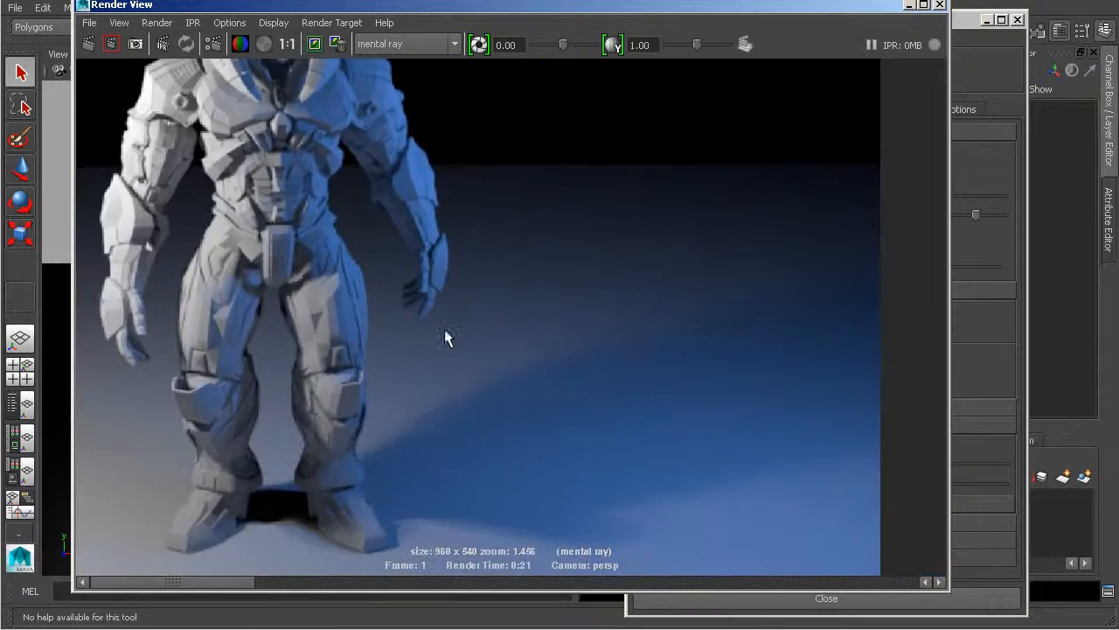
pyautogui.keyDown('alt'); pyautogui.moveTo(449, 331); pyautogui.dragTo(577, 364, button='right'); pyautogui.keyUp('alt')
pyautogui.keyDown('alt'); pyautogui.moveTo(577, 365); pyautogui.dragTo(624, 301, button='middle'); pyautogui.keyUp('alt')
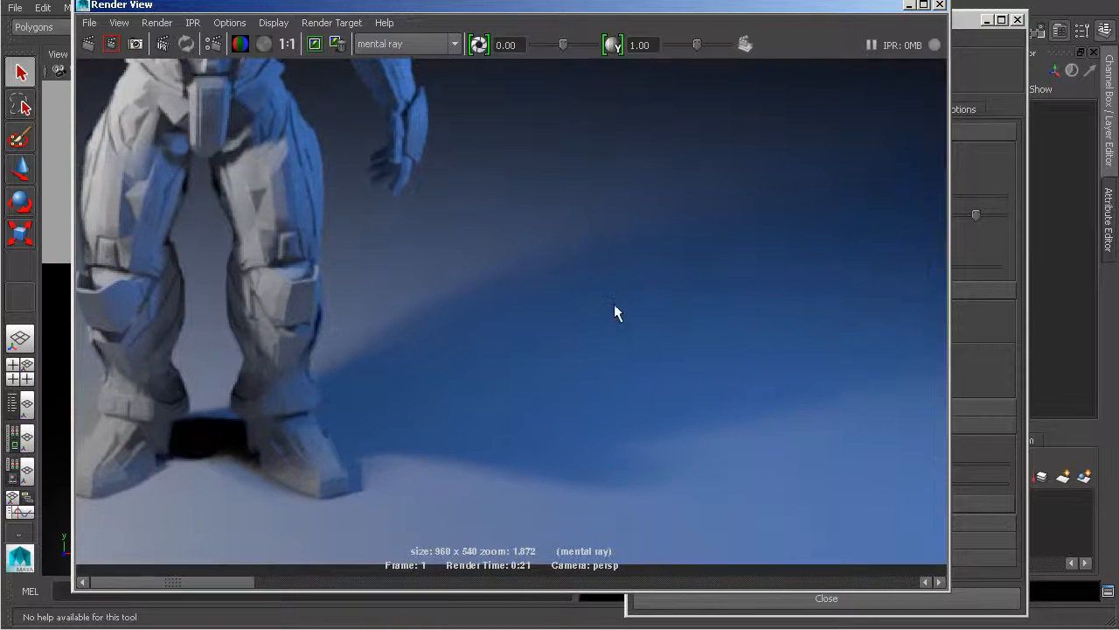
pyautogui.click(333, 583)
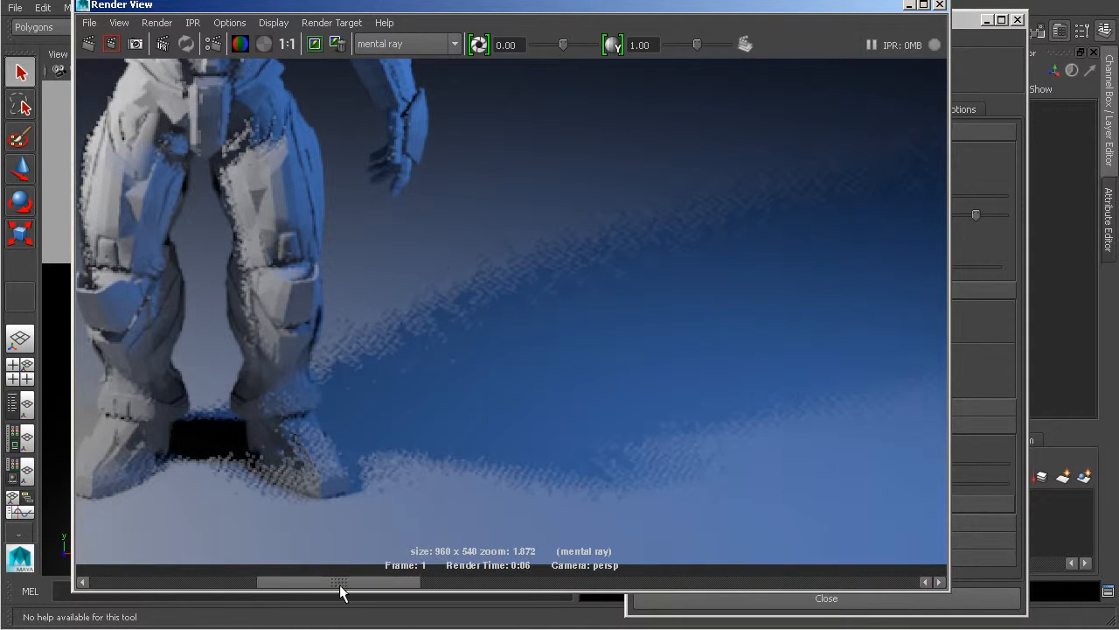
pyautogui.moveTo(354, 583); pyautogui.dragTo(295, 584)
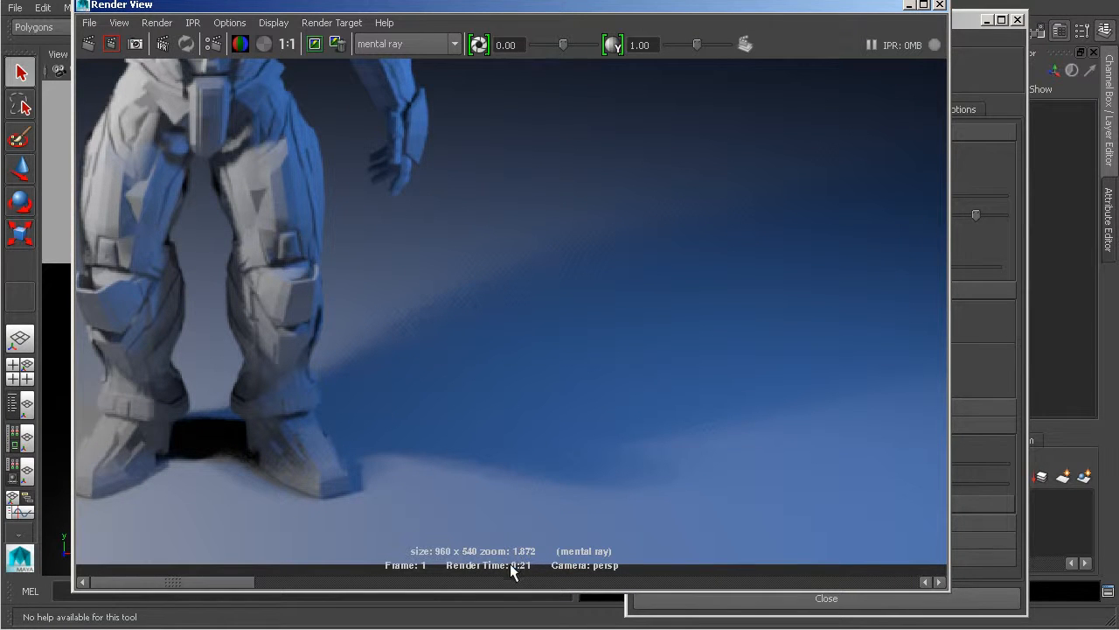
pyautogui.click(330, 583)
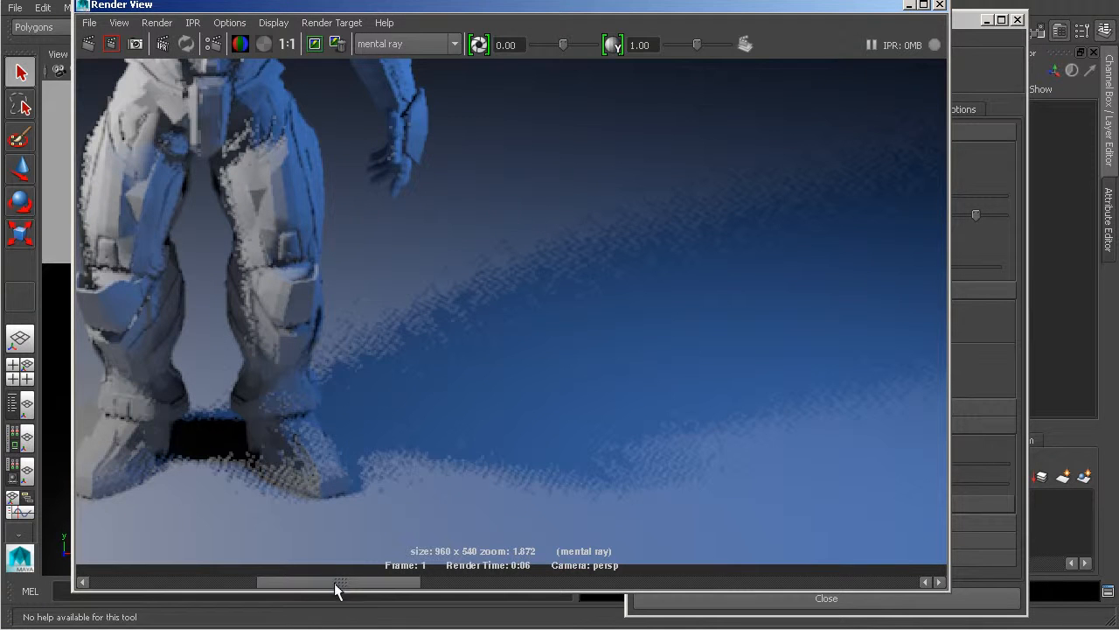
pyautogui.click(256, 584)
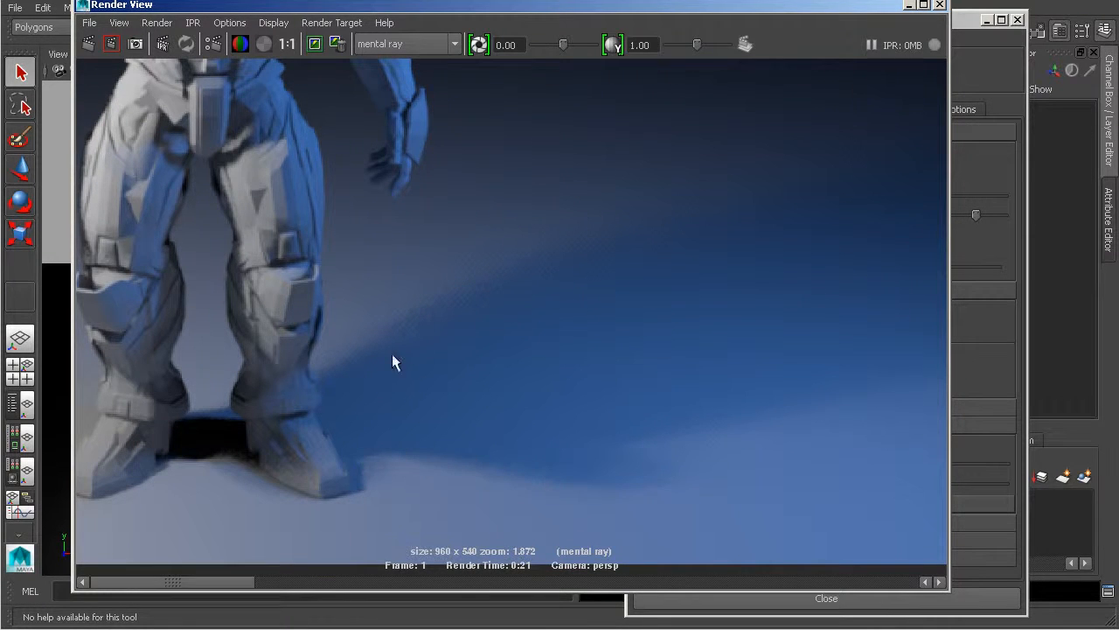
pyautogui.keyDown('alt'); pyautogui.moveTo(354, 297); pyautogui.dragTo(397, 338, button='middle'); pyautogui.keyUp('alt')
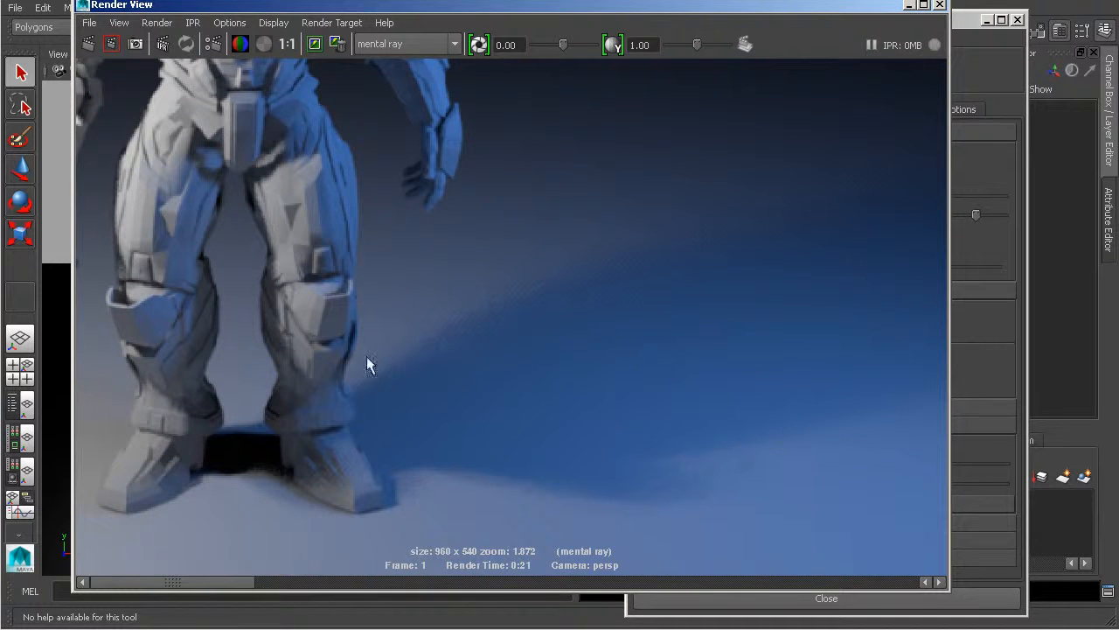
pyautogui.keyDown('alt'); pyautogui.moveTo(455, 340); pyautogui.dragTo(538, 375, button='right'); pyautogui.keyUp('alt')
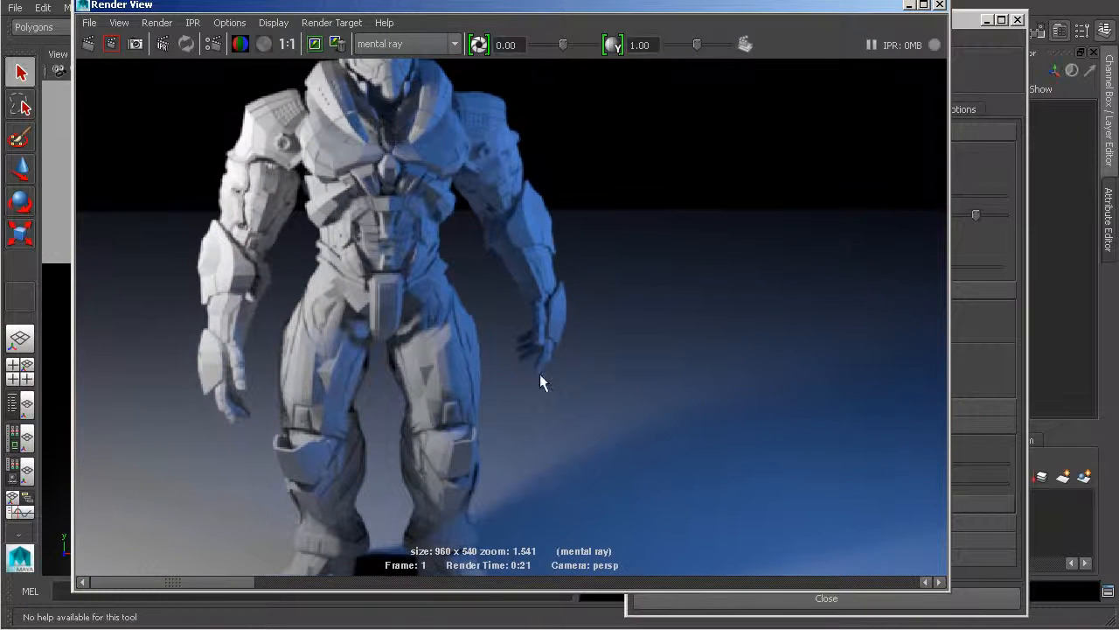
pyautogui.click(287, 44)
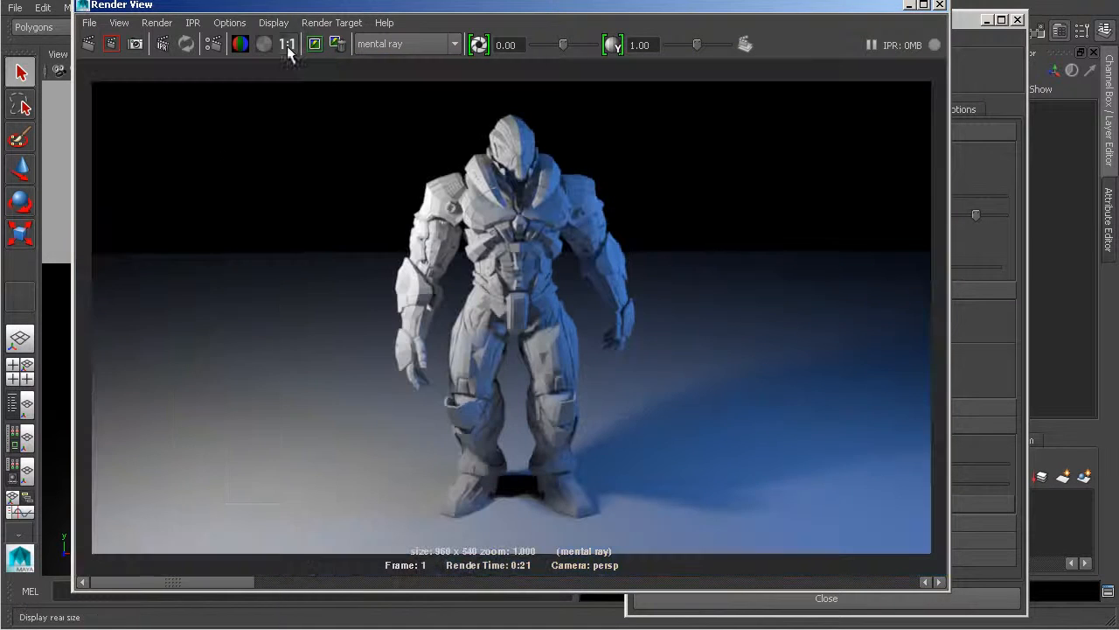
# - Review the legacy sampling settings alongside the render, and close both the render settings and the render window
pyautogui.click(959, 69)
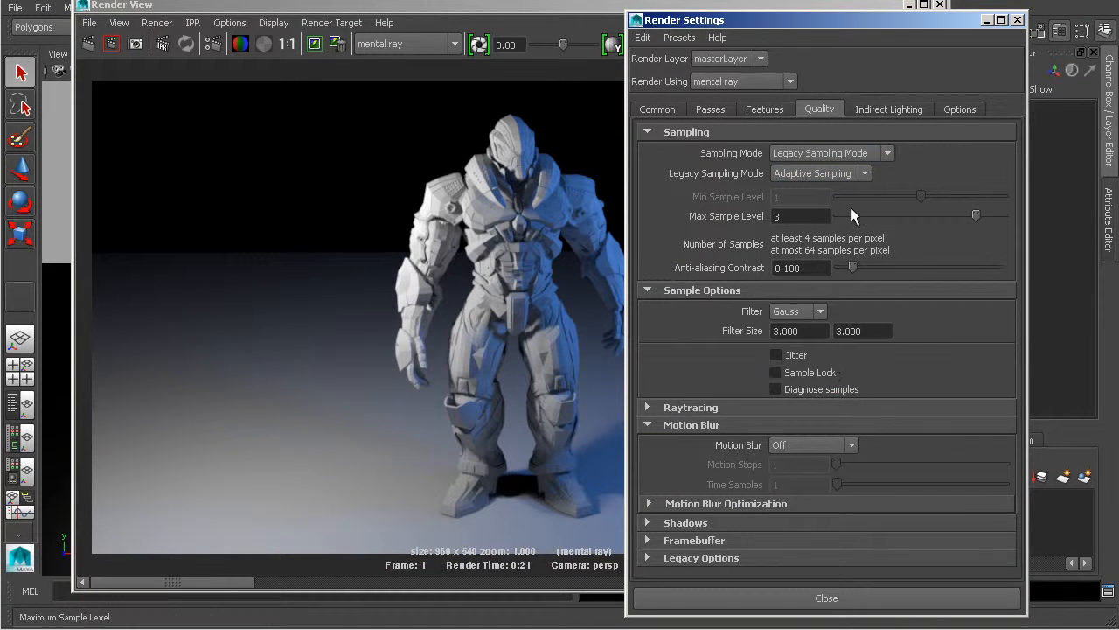
pyautogui.click(551, 28)
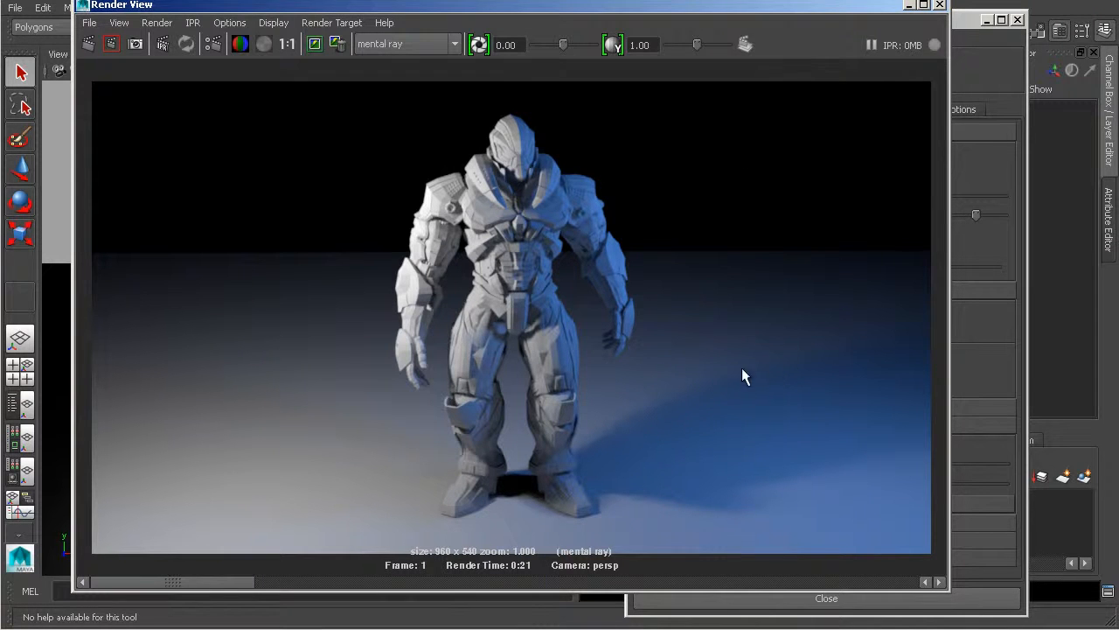
pyautogui.click(975, 164)
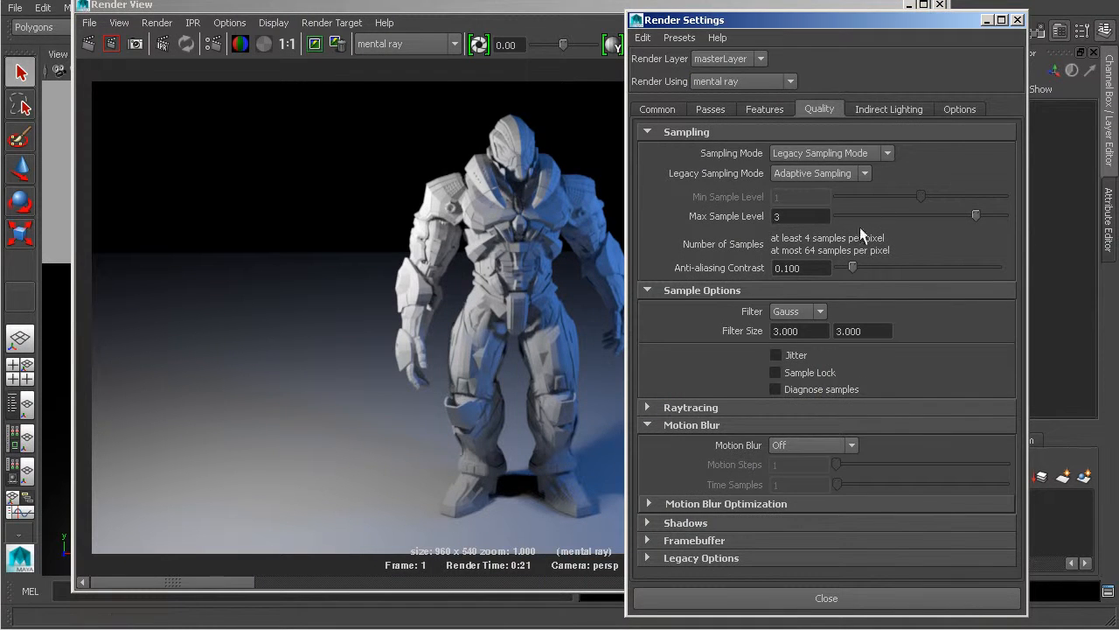
pyautogui.moveTo(813, 19); pyautogui.dragTo(816, 9)
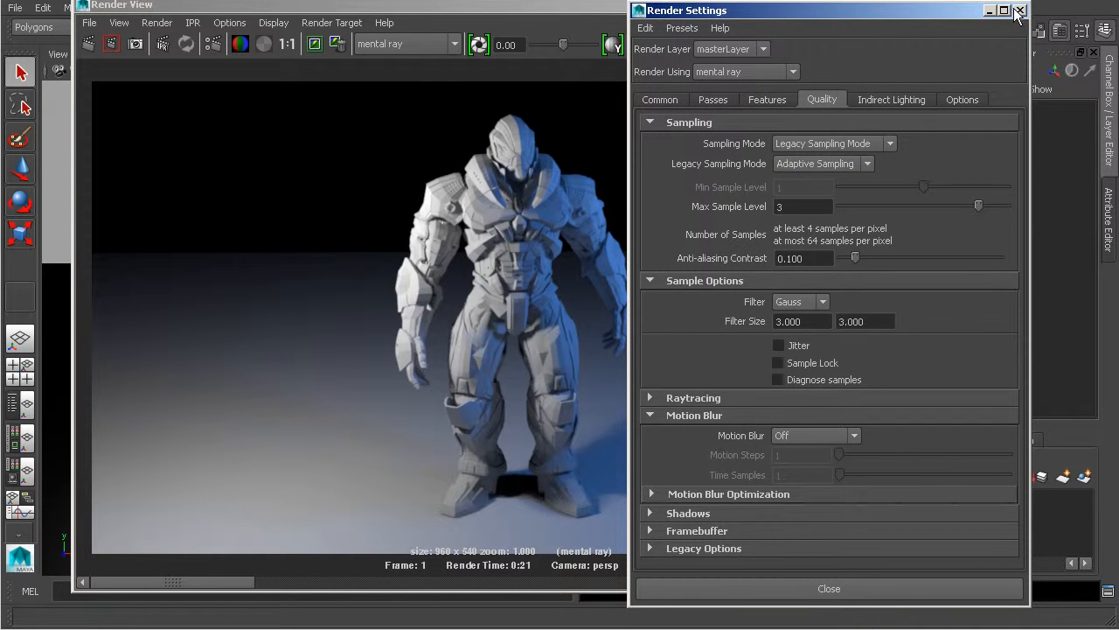
pyautogui.click(1020, 9)
pyautogui.click(939, 5)
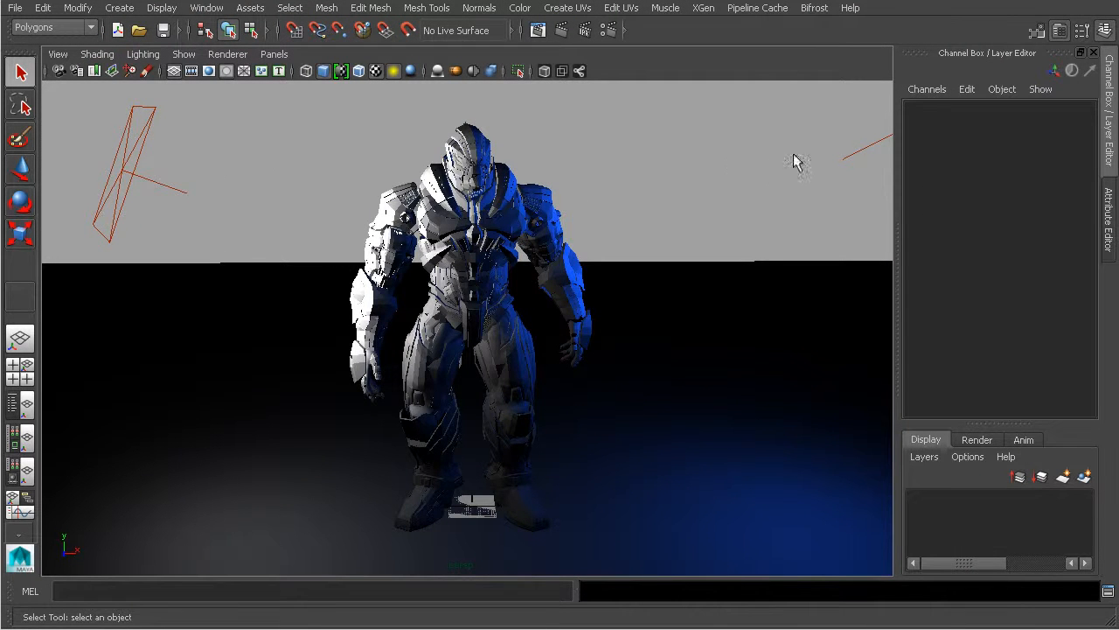
# - Open the attributes of the blue area light areaLight2 and set its raytrace Shadow Rays to 10
pyautogui.click(858, 149)
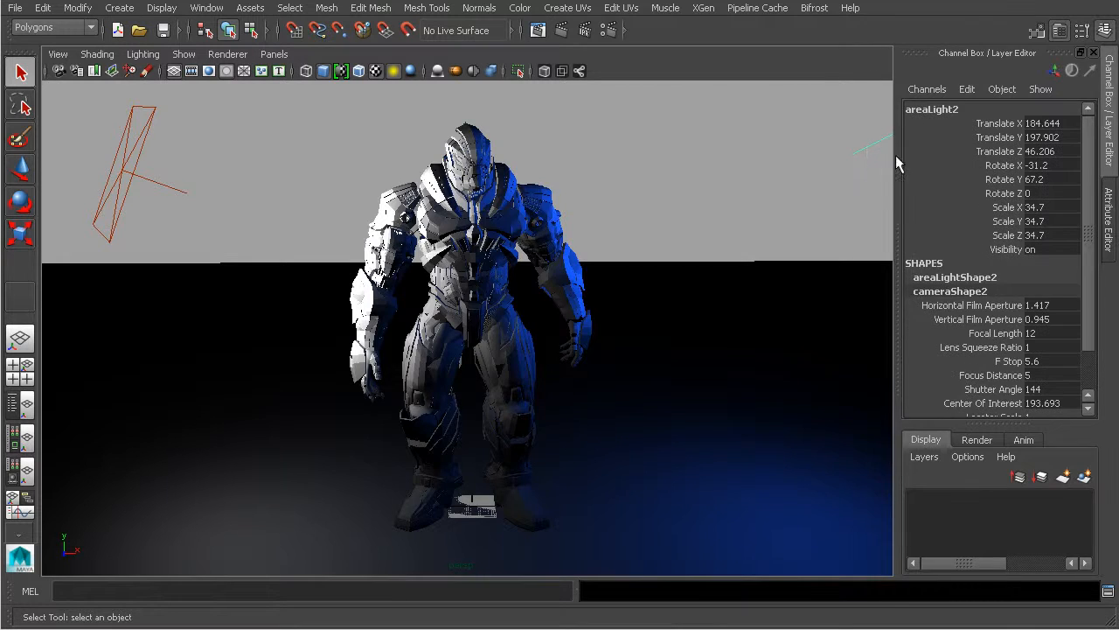
pyautogui.hotkey('ctrl', 'a')
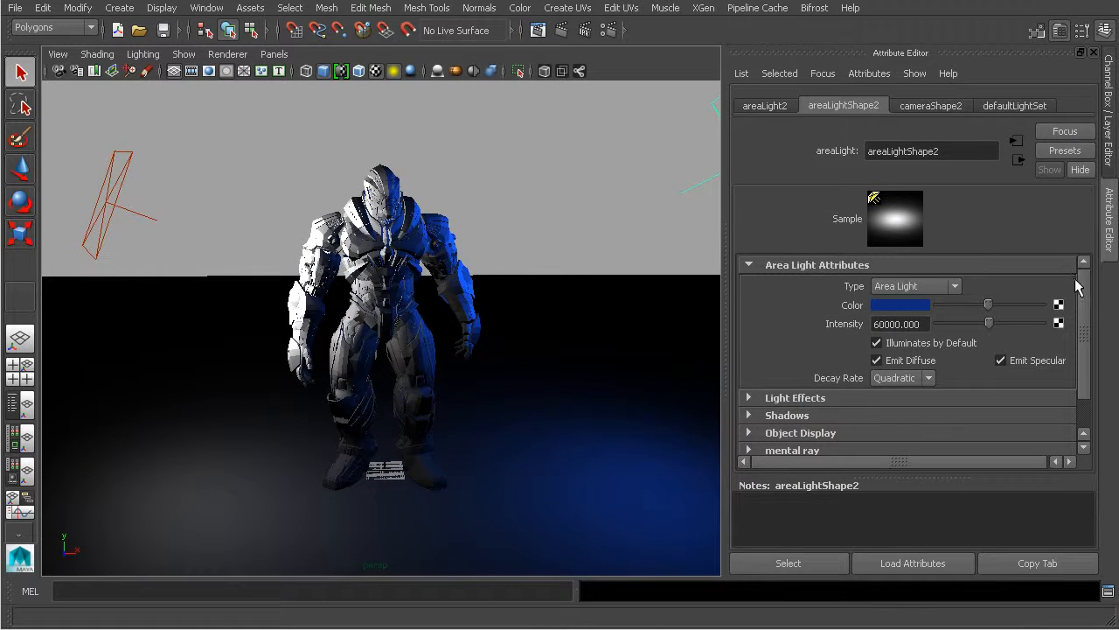
pyautogui.moveTo(1082, 282); pyautogui.dragTo(1091, 325)
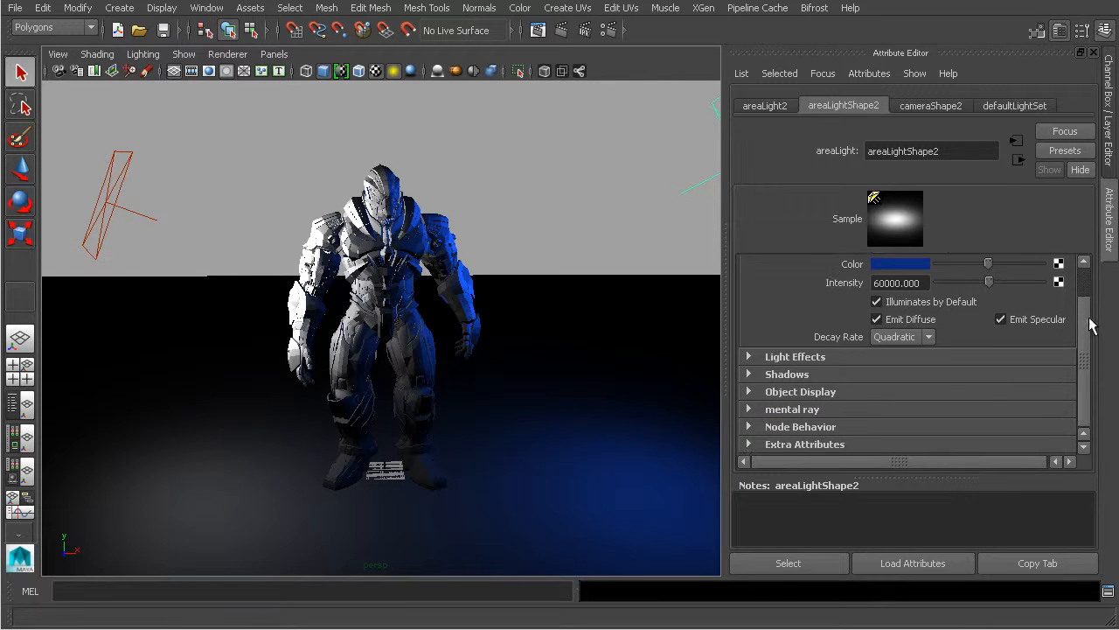
pyautogui.click(877, 372)
pyautogui.moveTo(1085, 301); pyautogui.dragTo(1086, 395)
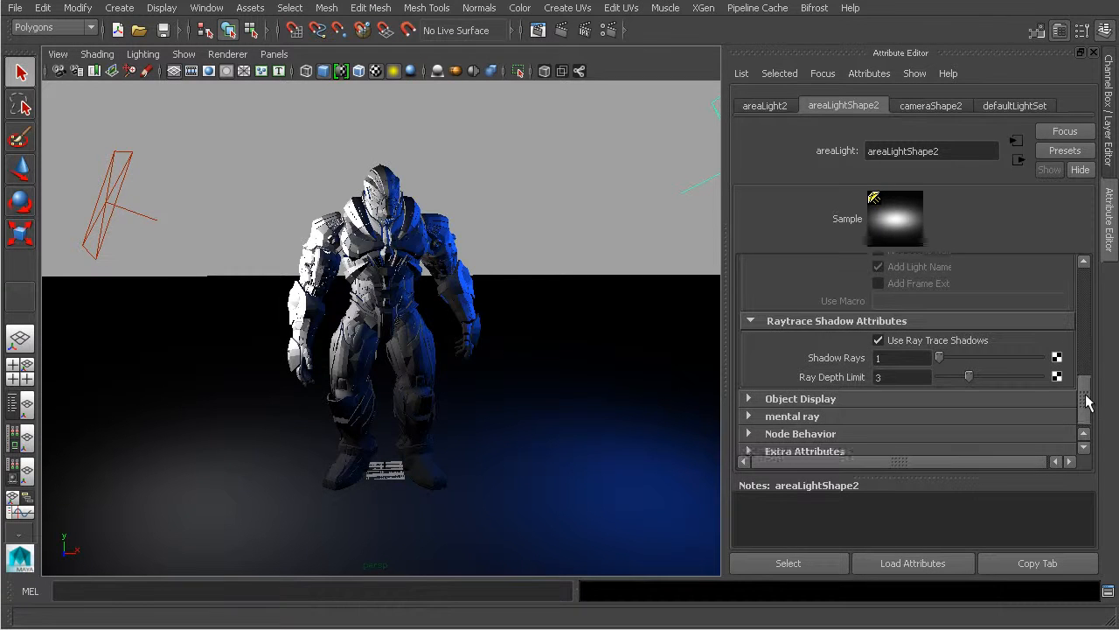
pyautogui.click(879, 351)
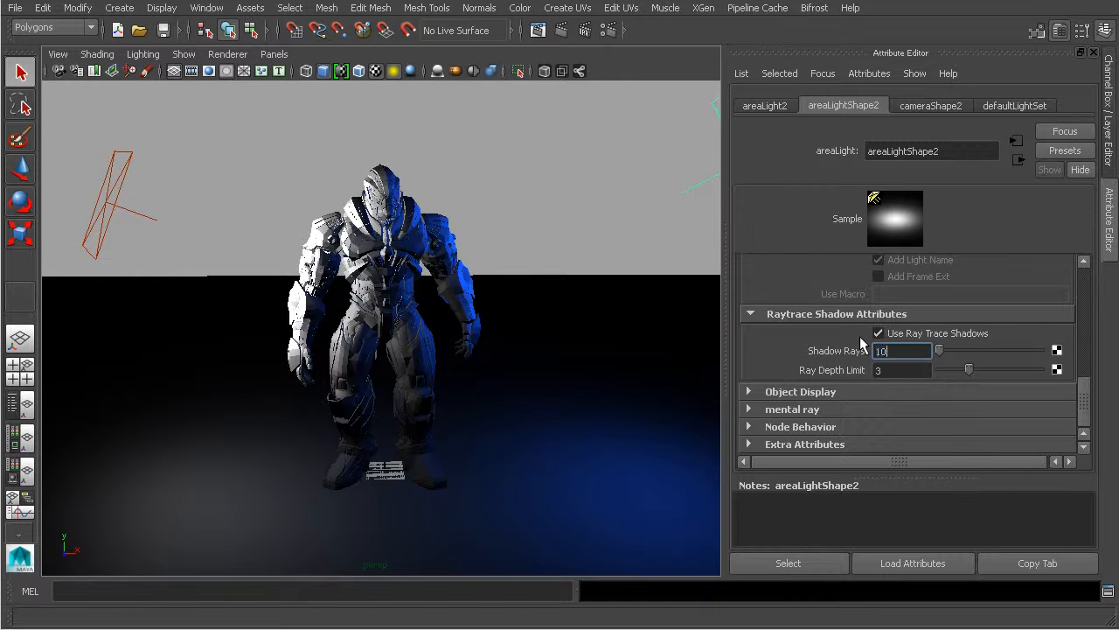
pyautogui.press('Return')
# - Select the other area light, areaLight1, and set its raytrace Shadow Rays to 10
pyautogui.click(128, 194)
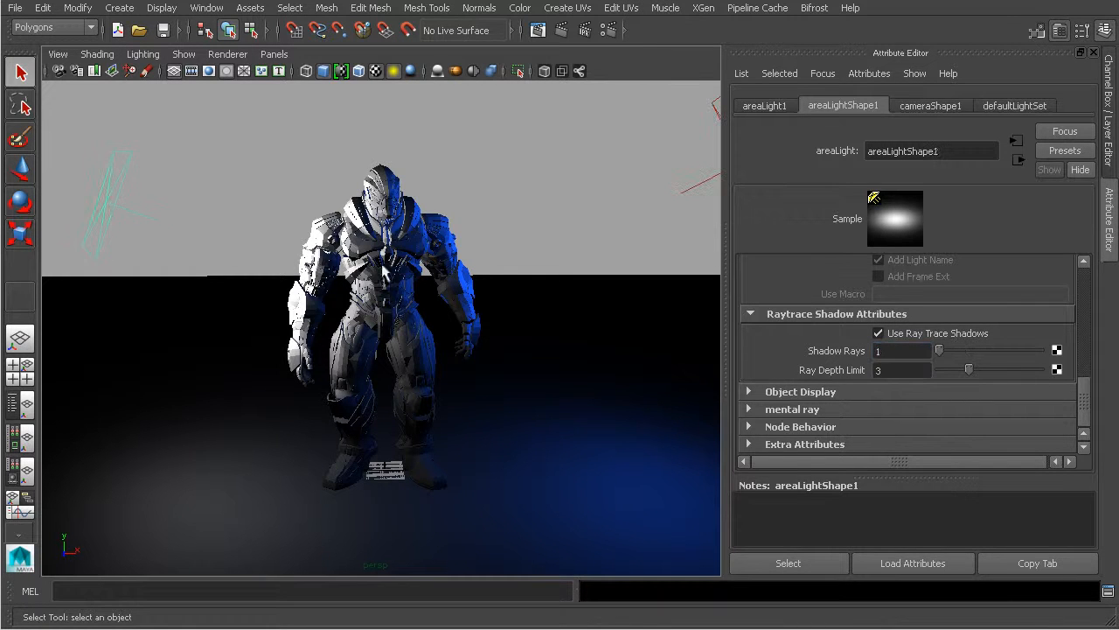
pyautogui.moveTo(889, 351); pyautogui.dragTo(872, 354)
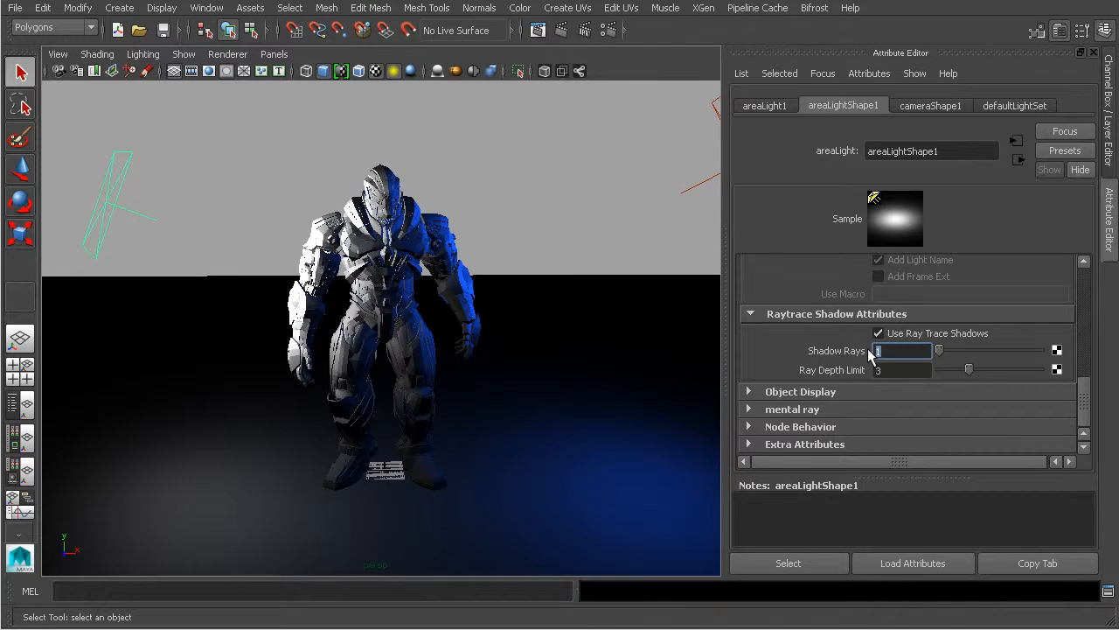
pyautogui.press('Return')
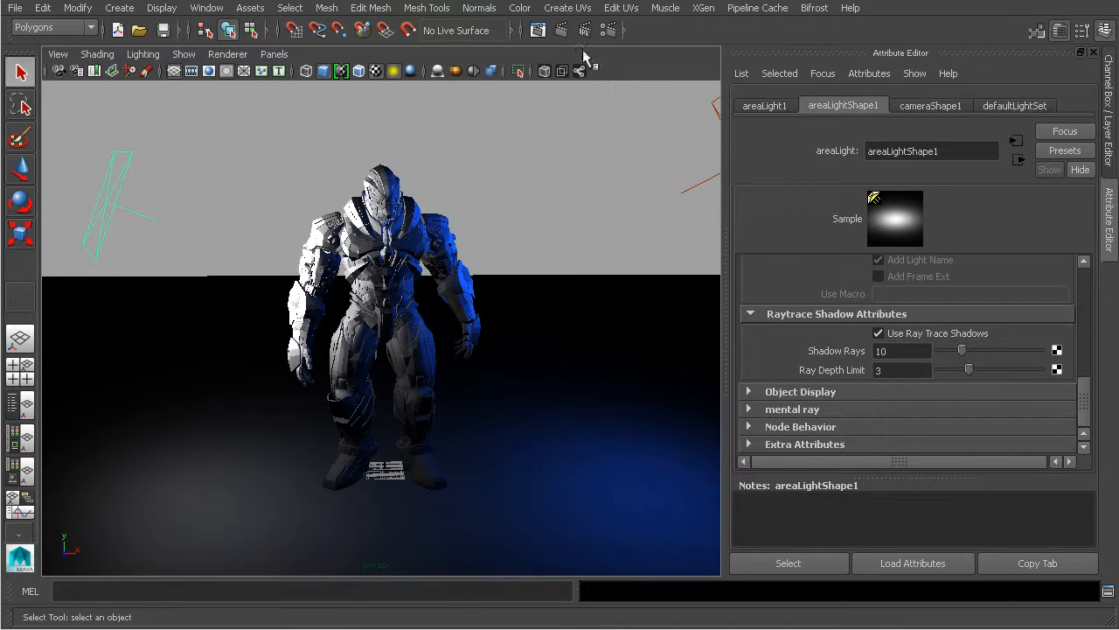
# - Re-render the frame with the new shadow rays and examine the floor shadow beside the figure's legs up close
pyautogui.click(540, 31)
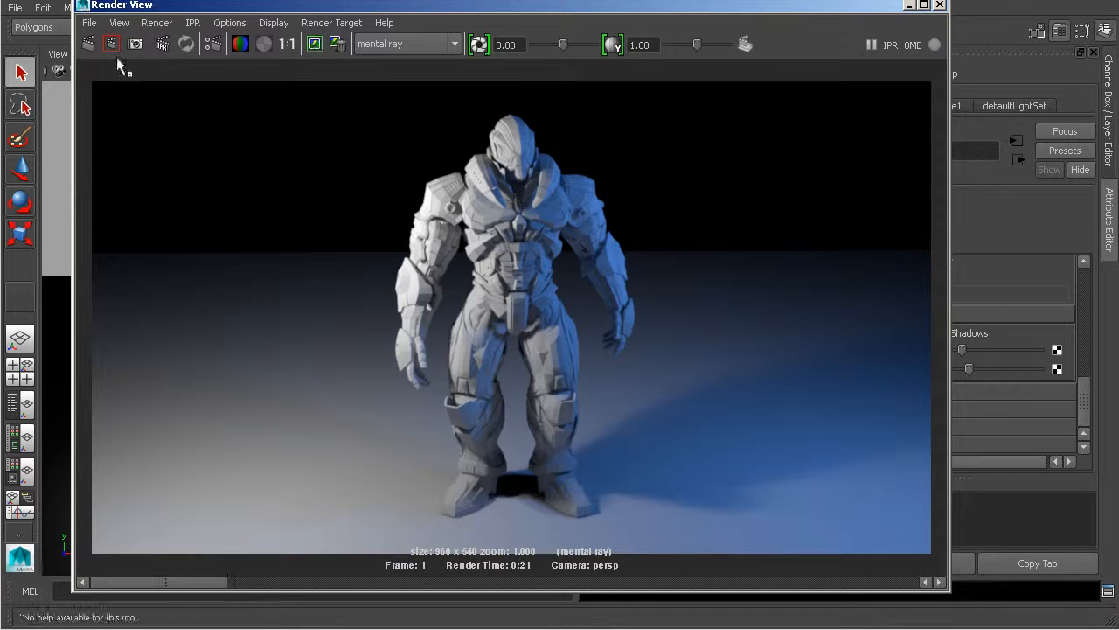
pyautogui.click(88, 44)
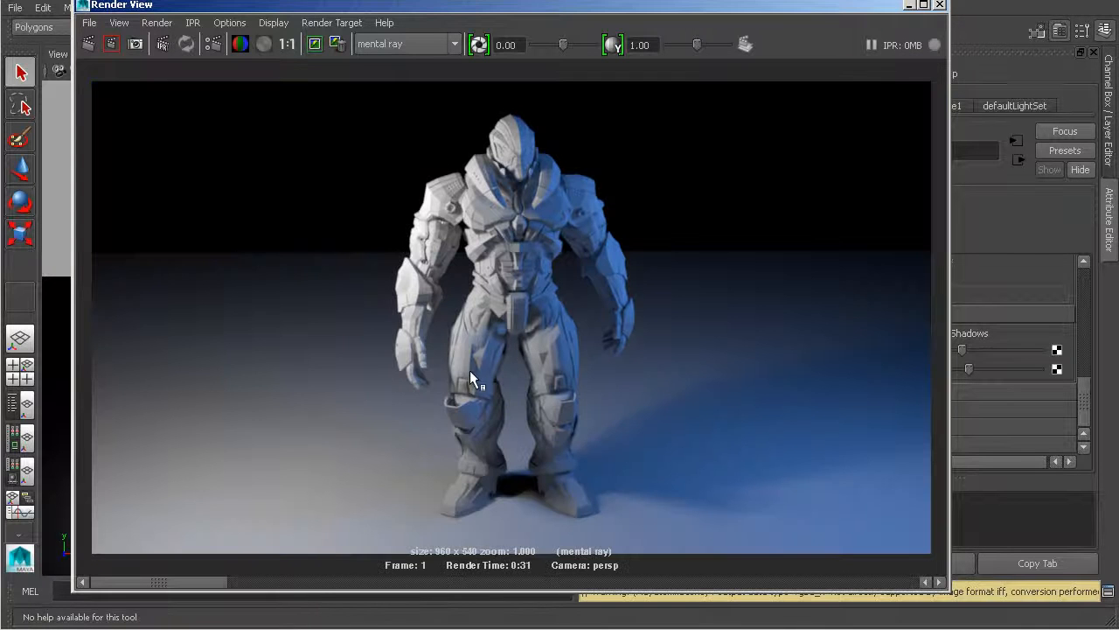
pyautogui.scroll(2, 590, 422)
pyautogui.keyDown('alt'); pyautogui.moveTo(590, 421); pyautogui.dragTo(735, 442, button='right'); pyautogui.keyUp('alt')
pyautogui.keyDown('alt'); pyautogui.moveTo(735, 442); pyautogui.dragTo(645, 405, button='middle'); pyautogui.keyUp('alt')
pyautogui.keyDown('alt'); pyautogui.moveTo(645, 405); pyautogui.dragTo(755, 445, button='right'); pyautogui.keyUp('alt')
pyautogui.keyDown('alt'); pyautogui.moveTo(755, 445); pyautogui.dragTo(557, 339, button='middle'); pyautogui.keyUp('alt')
pyautogui.keyDown('alt'); pyautogui.moveTo(557, 339); pyautogui.dragTo(680, 388, button='right'); pyautogui.keyUp('alt')
pyautogui.keyDown('alt'); pyautogui.moveTo(679, 388); pyautogui.dragTo(656, 347, button='middle'); pyautogui.keyUp('alt')
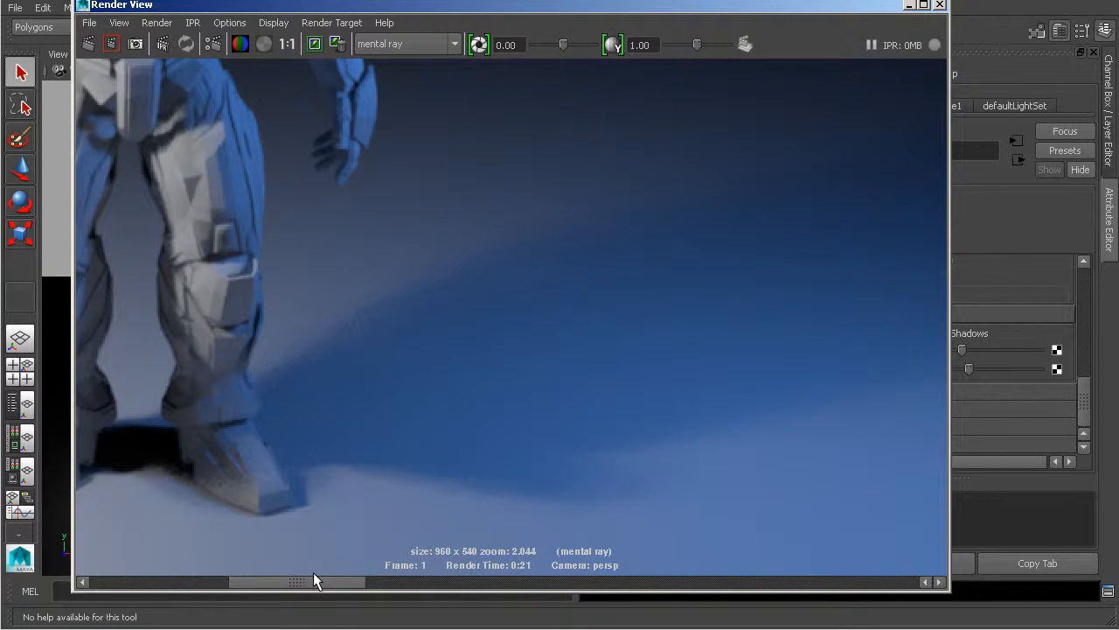
# - Compare the shadow edges of the new render with the previously kept one, and return to actual size
pyautogui.click(267, 579)
pyautogui.moveTo(301, 579); pyautogui.dragTo(259, 578)
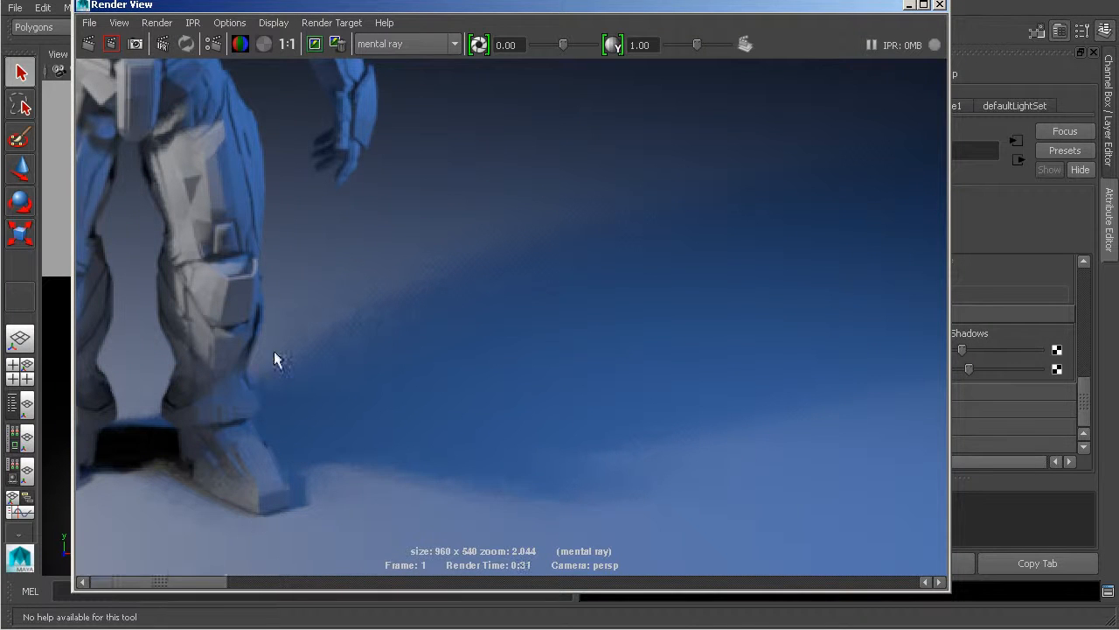
pyautogui.keyDown('alt'); pyautogui.moveTo(465, 398); pyautogui.dragTo(619, 449, button='middle'); pyautogui.keyUp('alt')
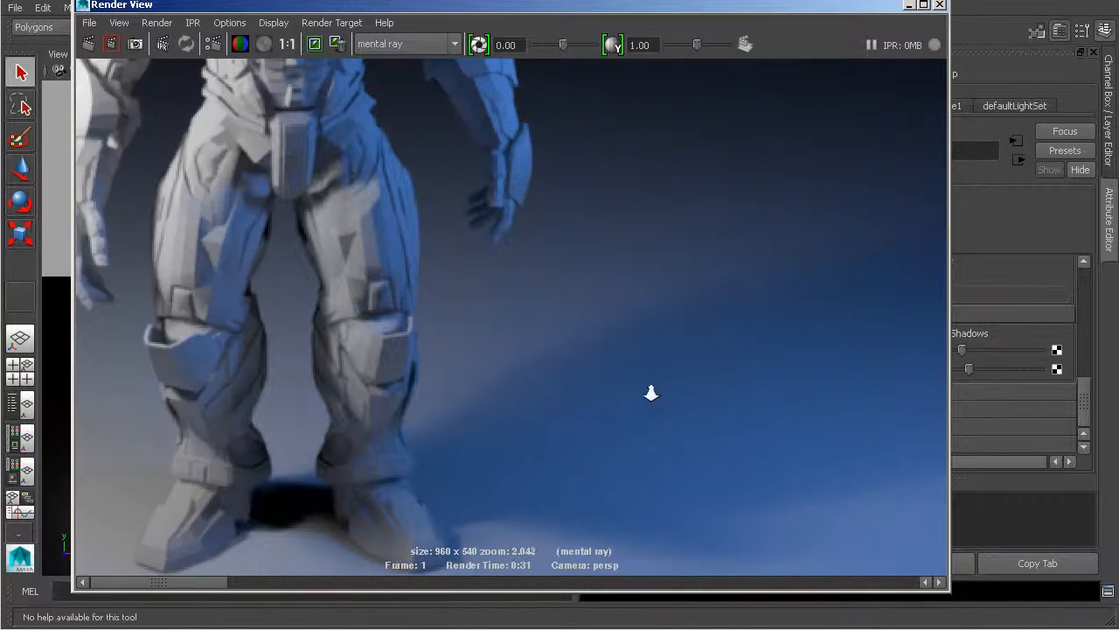
pyautogui.keyDown('alt'); pyautogui.moveTo(655, 399); pyautogui.dragTo(438, 385, button='right'); pyautogui.keyUp('alt')
pyautogui.keyDown('alt'); pyautogui.moveTo(690, 372); pyautogui.dragTo(503, 366, button='right'); pyautogui.keyUp('alt')
pyautogui.keyDown('alt'); pyautogui.moveTo(564, 367); pyautogui.dragTo(695, 445, button='middle'); pyautogui.keyUp('alt')
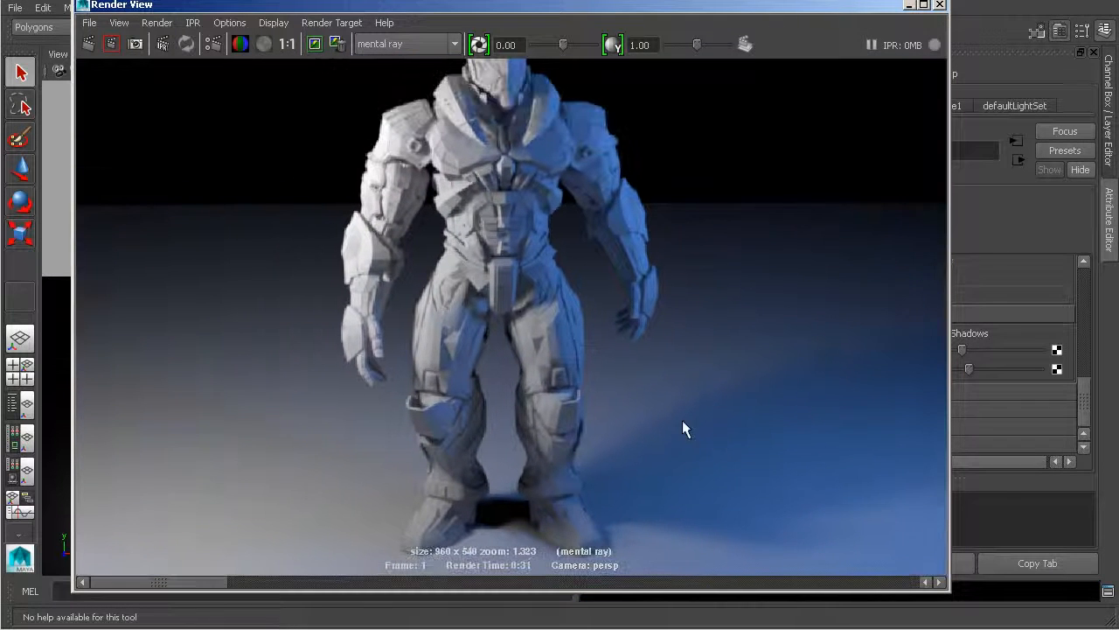
pyautogui.keyDown('alt'); pyautogui.moveTo(667, 420); pyautogui.dragTo(530, 400, button='right'); pyautogui.keyUp('alt')
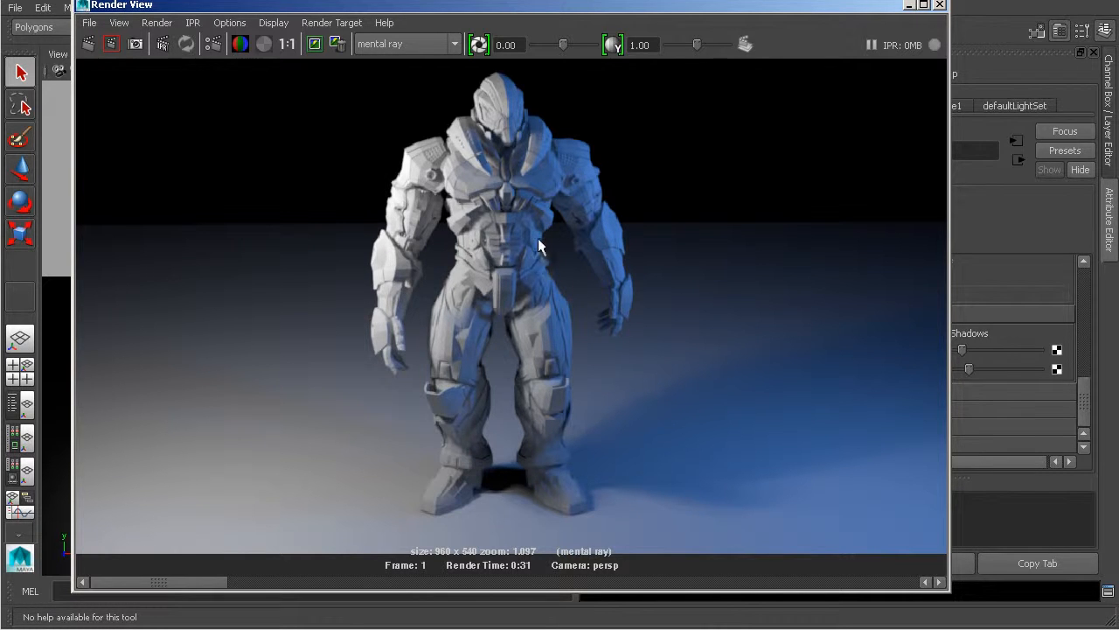
pyautogui.keyDown('alt'); pyautogui.moveTo(449, 260); pyautogui.dragTo(472, 277, button='middle'); pyautogui.keyUp('alt')
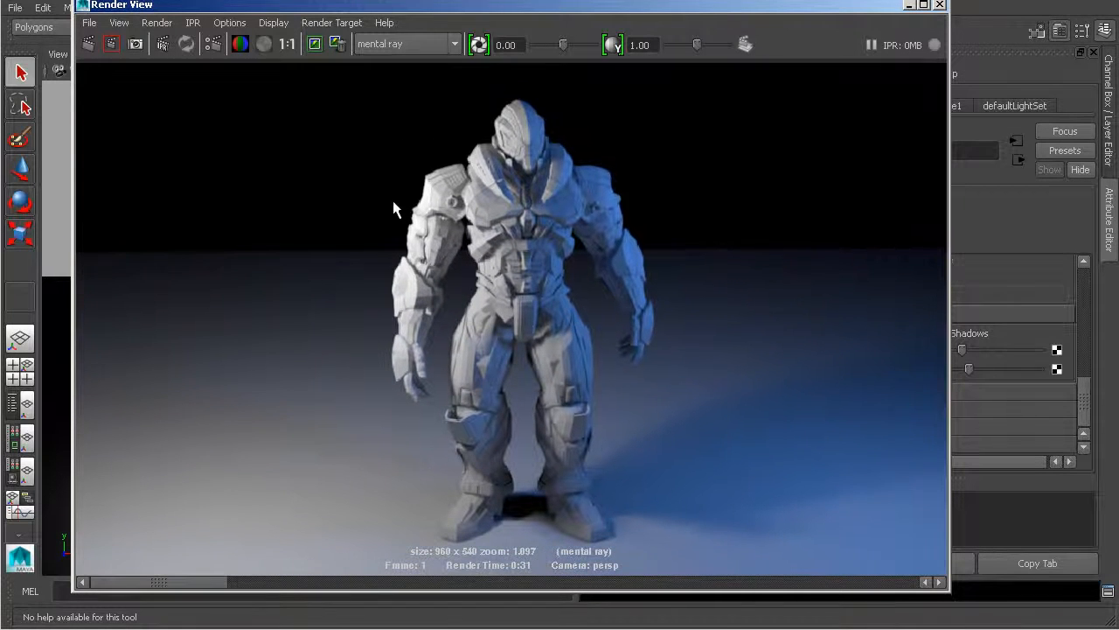
pyautogui.click(283, 44)
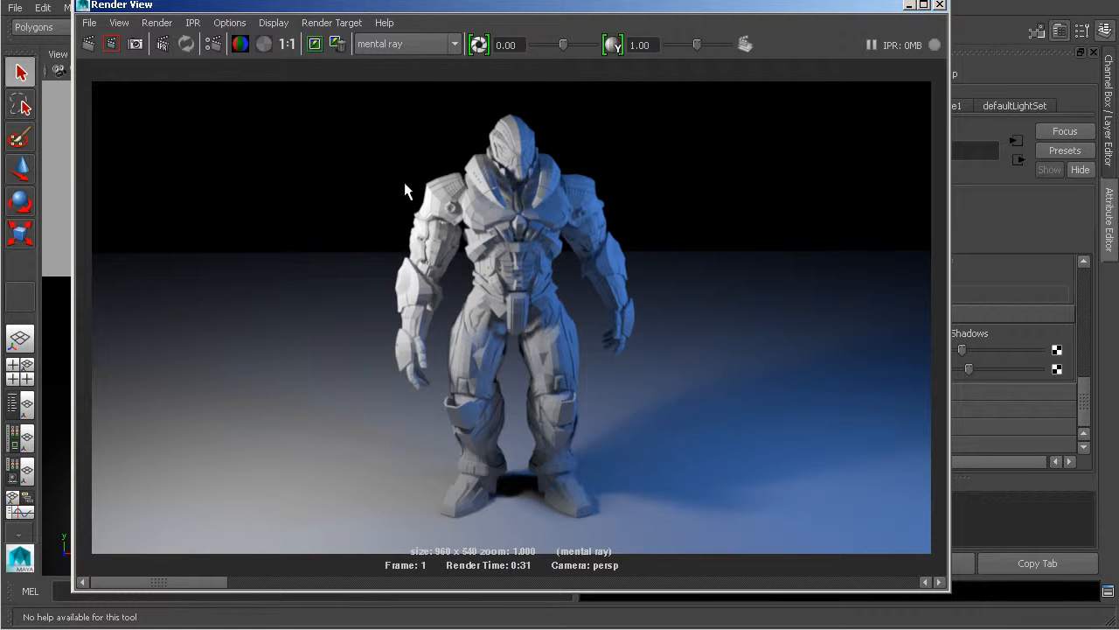
# - Set the render's sampling mode to Unified Sampling and return to the render window
pyautogui.click(213, 43)
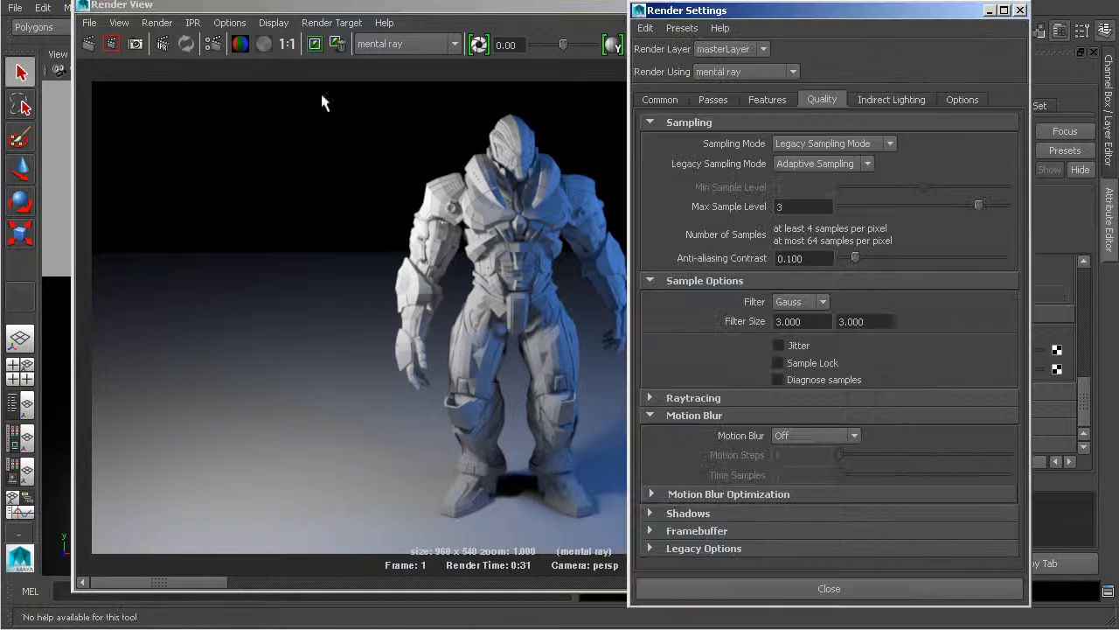
pyautogui.click(804, 143)
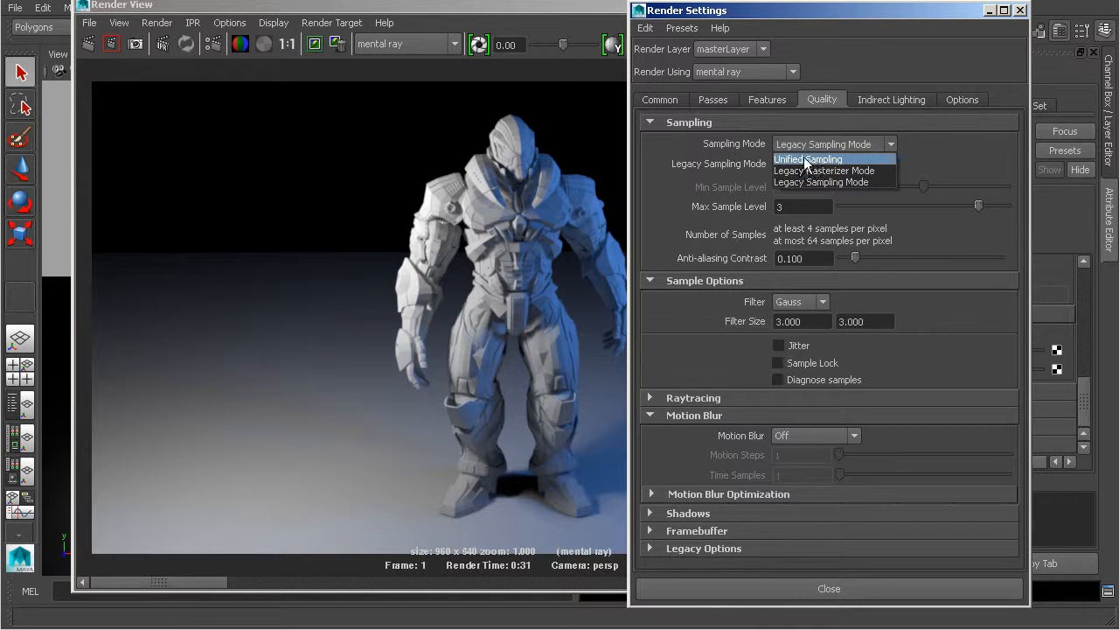
pyautogui.click(812, 160)
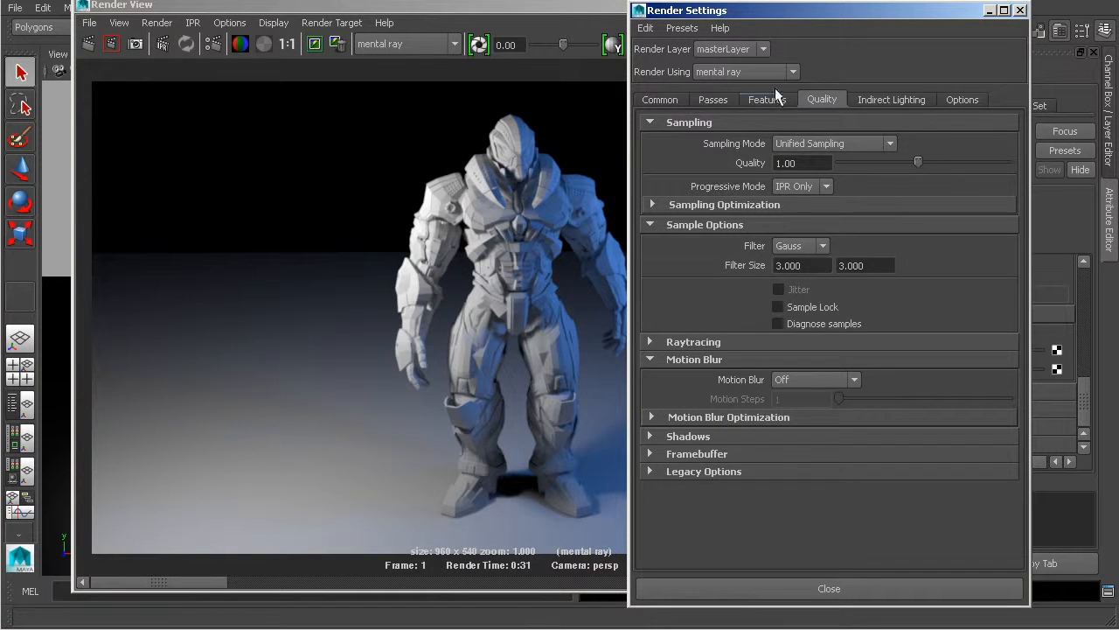
pyautogui.click(597, 33)
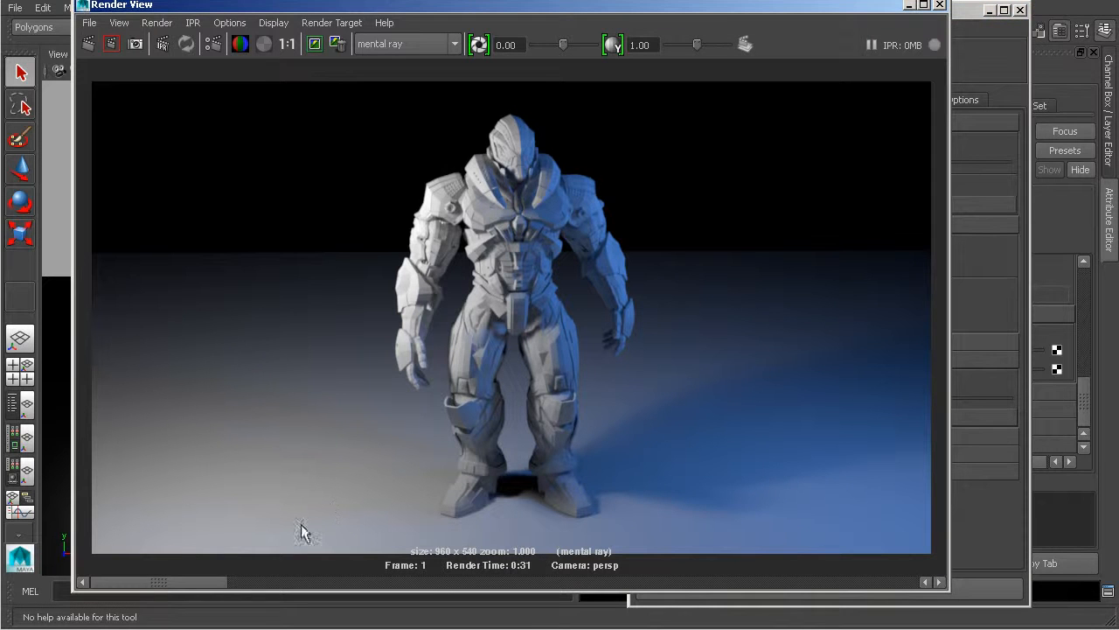
# - Bring up the kept render with the 0:18 render time and examine its floor shadow alongside the Unified Sampling settings
pyautogui.click(231, 583)
pyautogui.moveTo(399, 595); pyautogui.dragTo(588, 600)
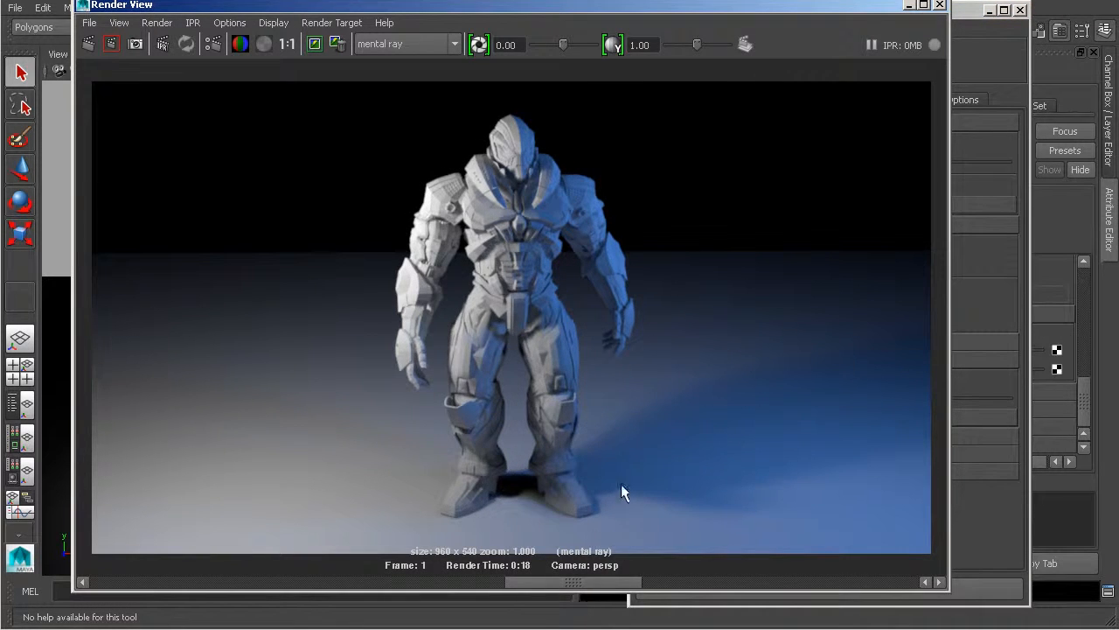
pyautogui.scroll(5, 622, 493)
pyautogui.scroll(3, 612, 433)
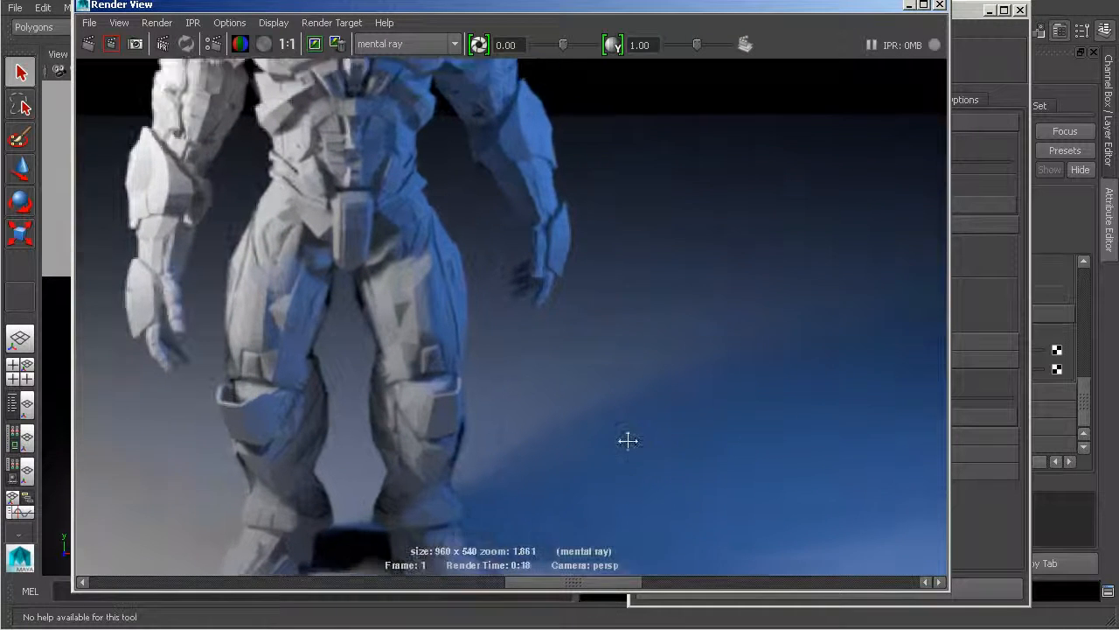
pyautogui.scroll(2, 625, 398)
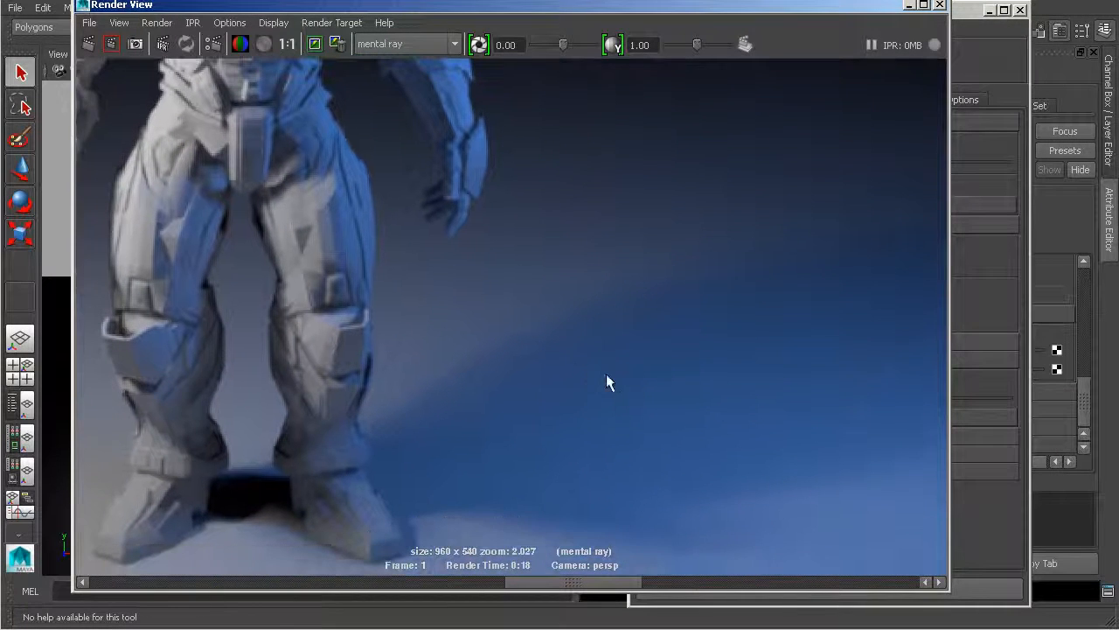
pyautogui.click(945, 255)
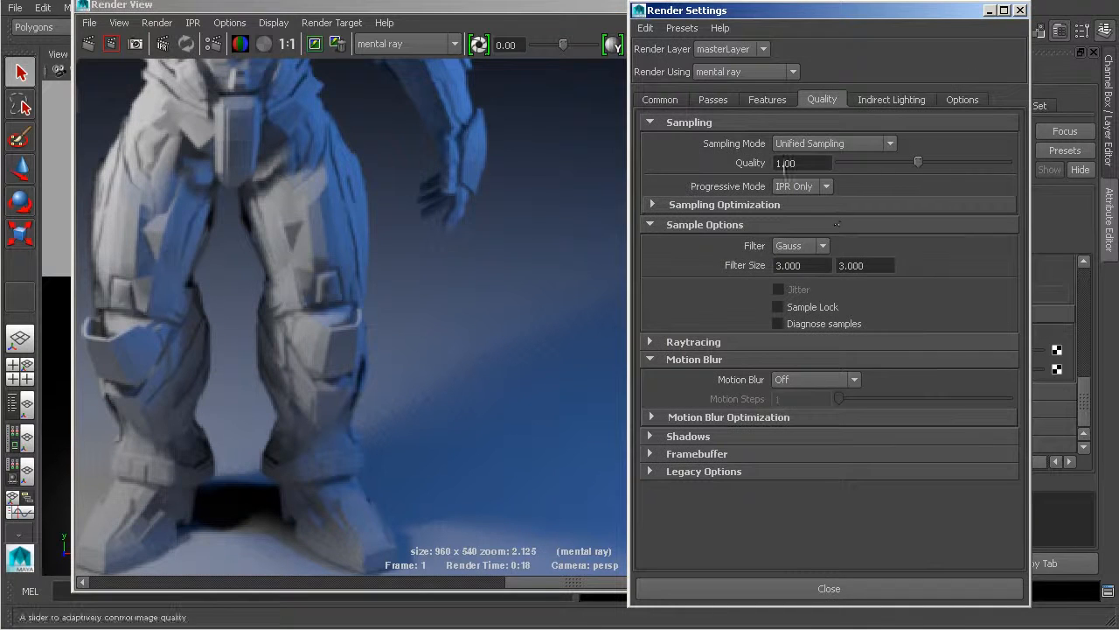
pyautogui.click(526, 236)
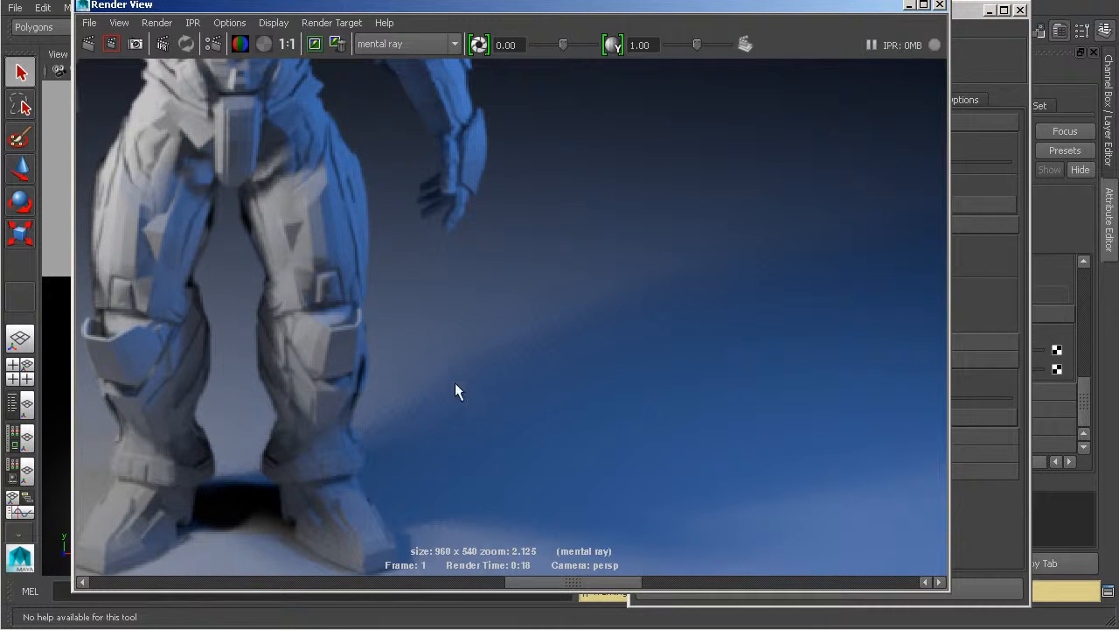
pyautogui.keyDown('alt'); pyautogui.moveTo(452, 367); pyautogui.dragTo(519, 406, button='middle'); pyautogui.keyUp('alt')
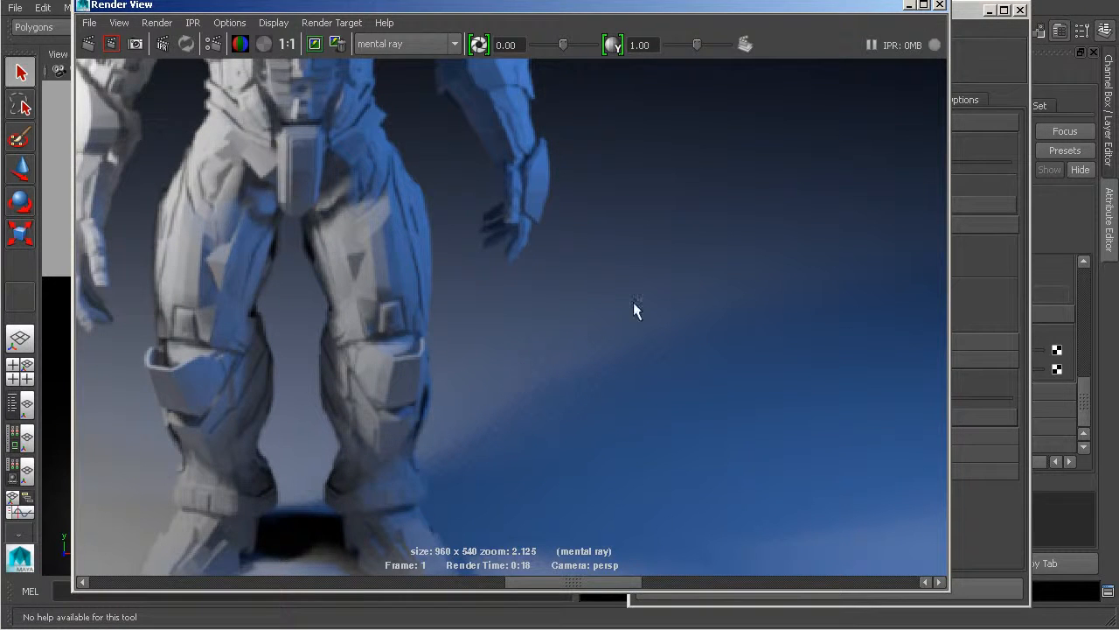
# - Review the Unified Sampling Quality value, and examine the figure and its floor shadow at several zoom levels
pyautogui.click(962, 70)
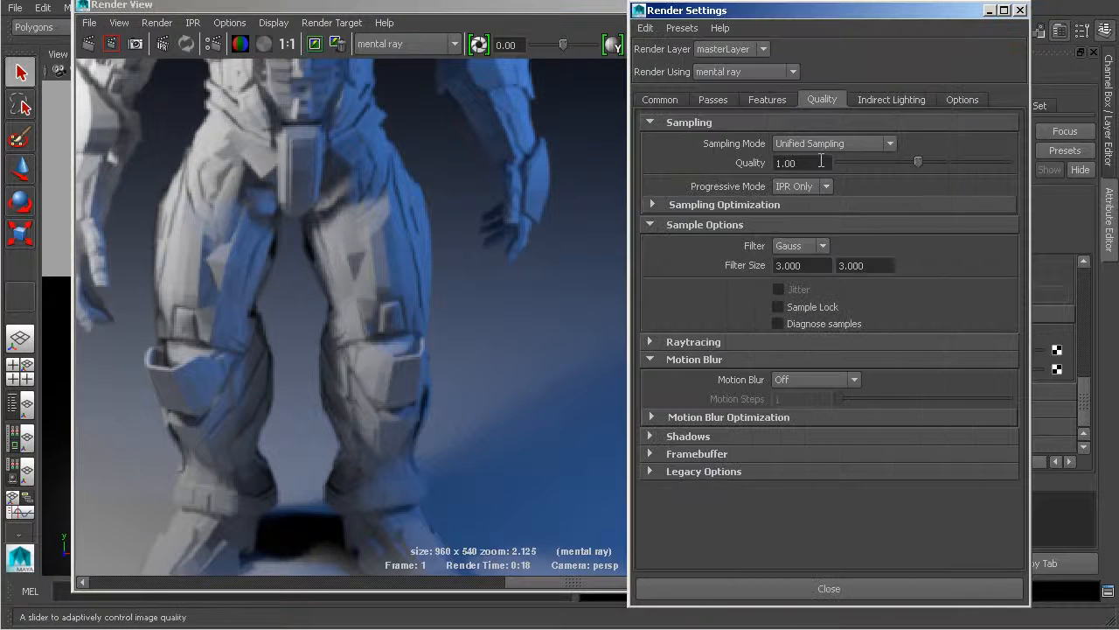
pyautogui.doubleClick(791, 163)
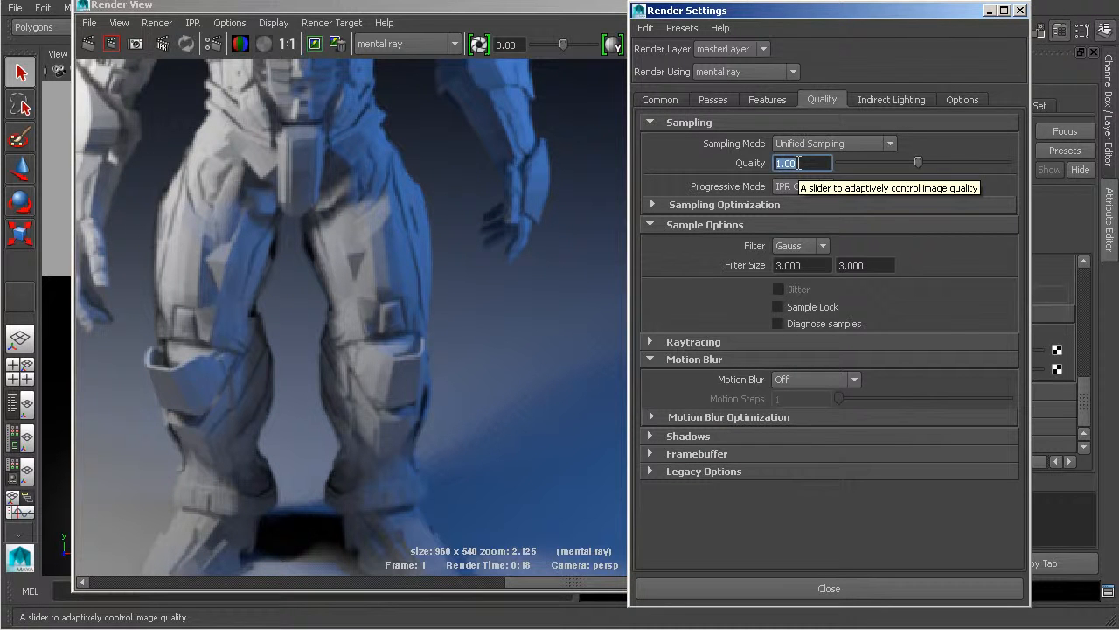
pyautogui.click(556, 23)
pyautogui.keyDown('alt'); pyautogui.moveTo(595, 228); pyautogui.dragTo(622, 268, button='middle'); pyautogui.keyUp('alt')
pyautogui.scroll(-4, 622, 268)
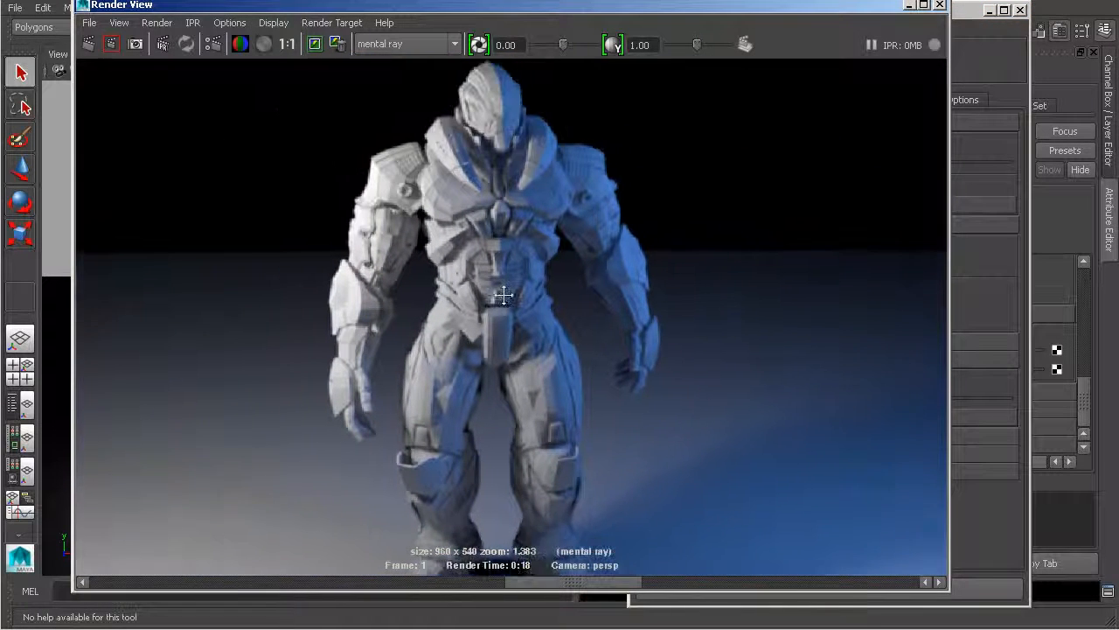
pyautogui.keyDown('alt'); pyautogui.moveTo(621, 310); pyautogui.dragTo(508, 268, button='middle'); pyautogui.keyUp('alt')
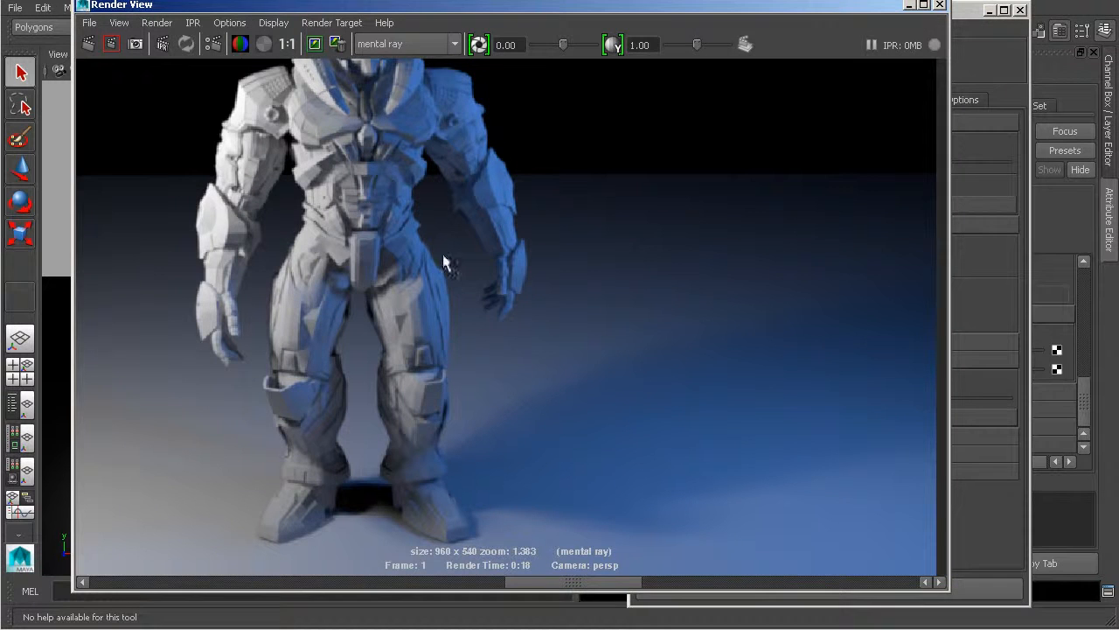
pyautogui.keyDown('alt'); pyautogui.moveTo(547, 376); pyautogui.dragTo(566, 355, button='middle'); pyautogui.keyUp('alt')
pyautogui.keyDown('alt'); pyautogui.moveTo(567, 353); pyautogui.dragTo(678, 385, button='right'); pyautogui.keyUp('alt')
pyautogui.keyDown('alt'); pyautogui.moveTo(567, 377); pyautogui.dragTo(645, 390, button='right'); pyautogui.keyUp('alt')
pyautogui.keyDown('alt'); pyautogui.moveTo(646, 390); pyautogui.dragTo(609, 365, button='middle'); pyautogui.keyUp('alt')
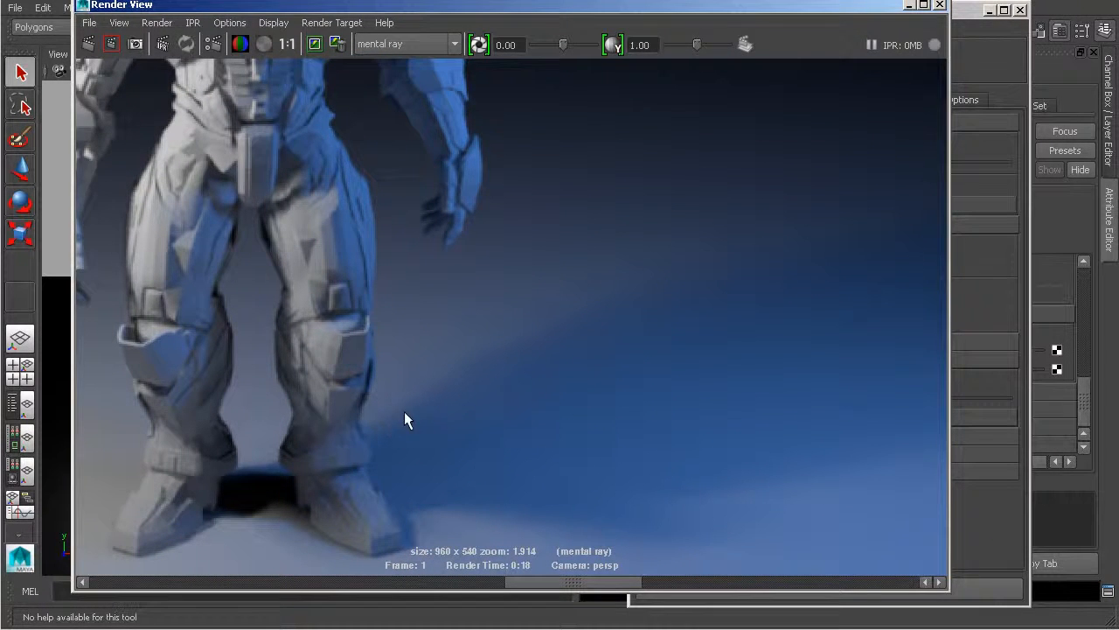
pyautogui.keyDown('alt'); pyautogui.moveTo(485, 372); pyautogui.dragTo(540, 382, button='middle'); pyautogui.keyUp('alt')
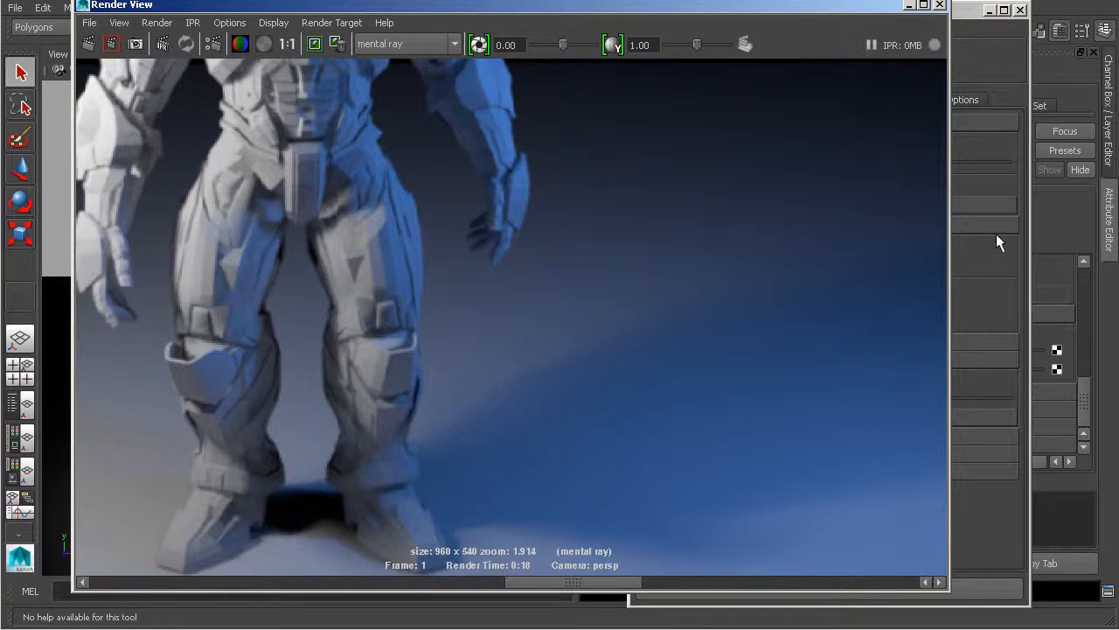
# - Narrow the render window to review areaLight1's Shadow Rays beside the render, and reopen the render settings
pyautogui.click(1021, 11)
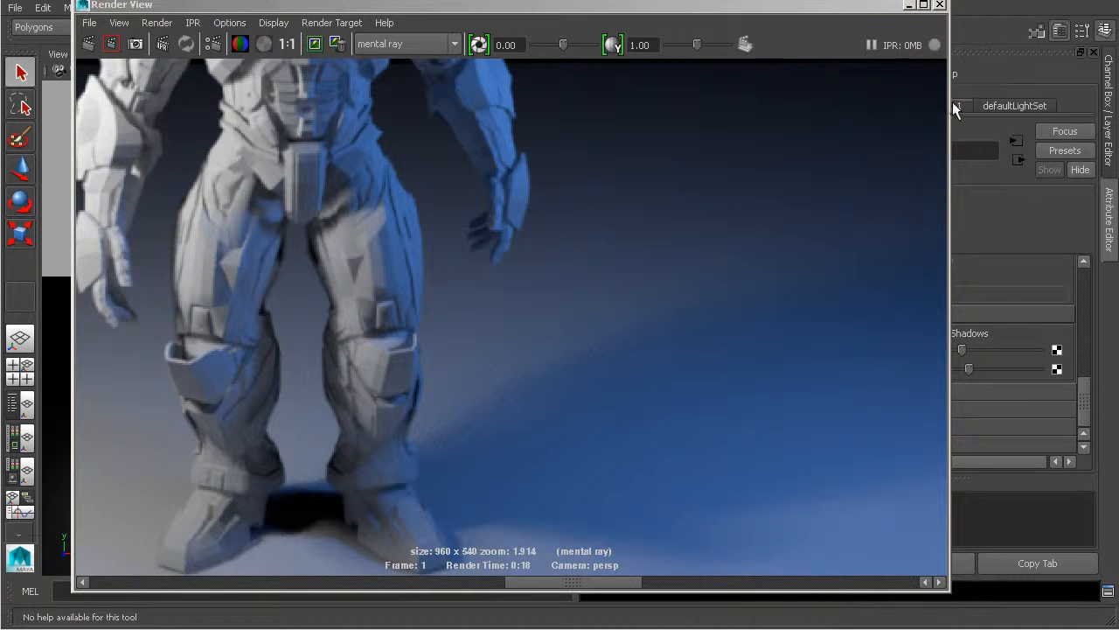
pyautogui.moveTo(951, 105); pyautogui.dragTo(759, 104)
pyautogui.click(813, 106)
pyautogui.doubleClick(881, 351)
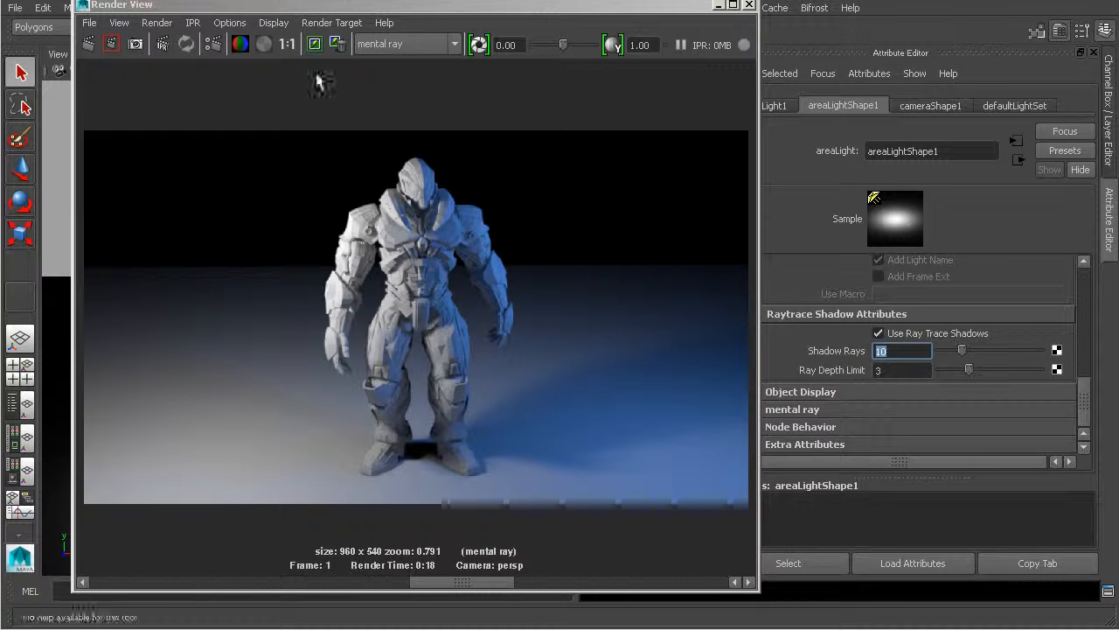
pyautogui.click(211, 47)
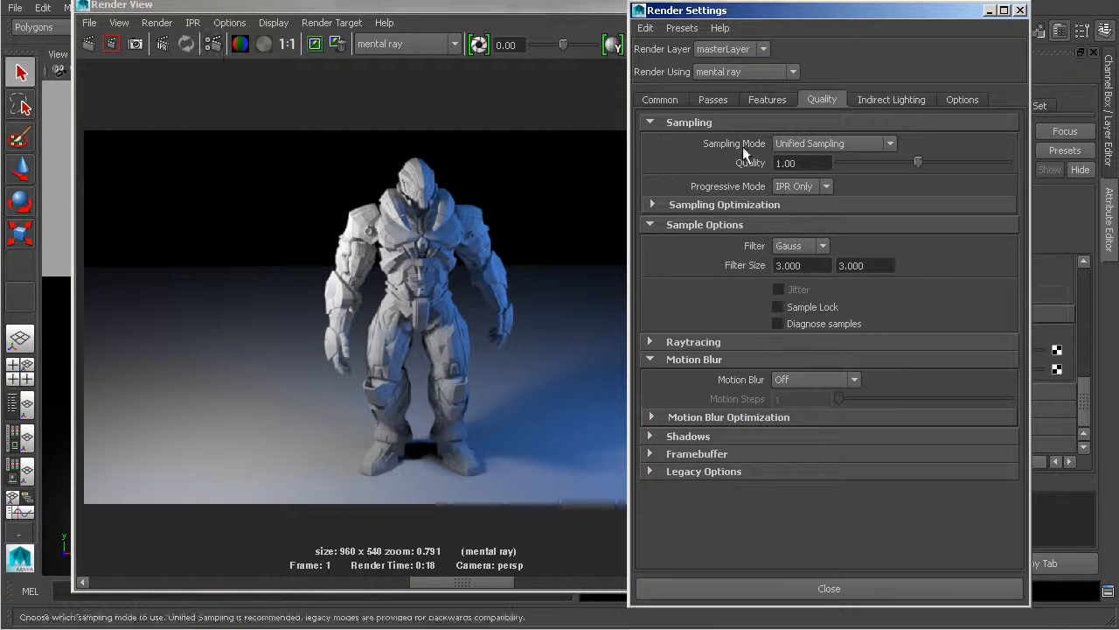